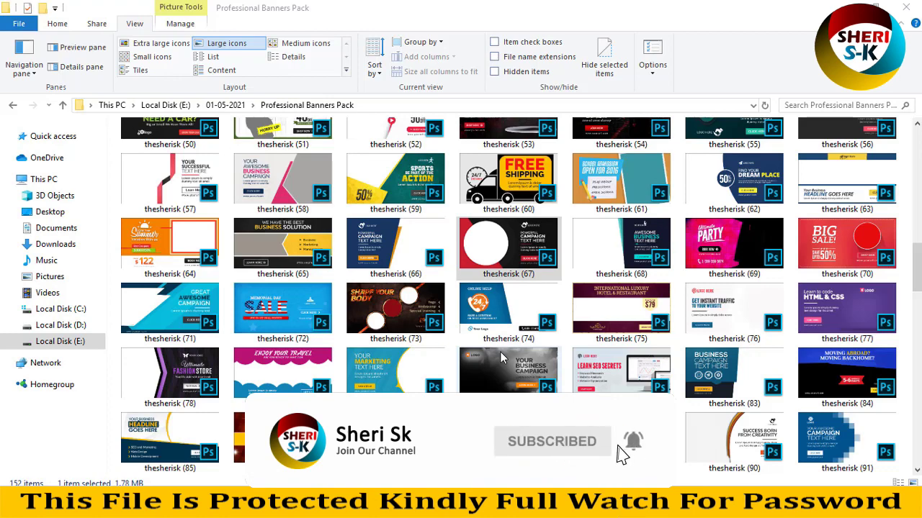
- Browse the Professional Banners Pack templates, comparing thesherisk (86), (51), (53), (124) and (142)-(144)
scroll(520, 232, down, 10)
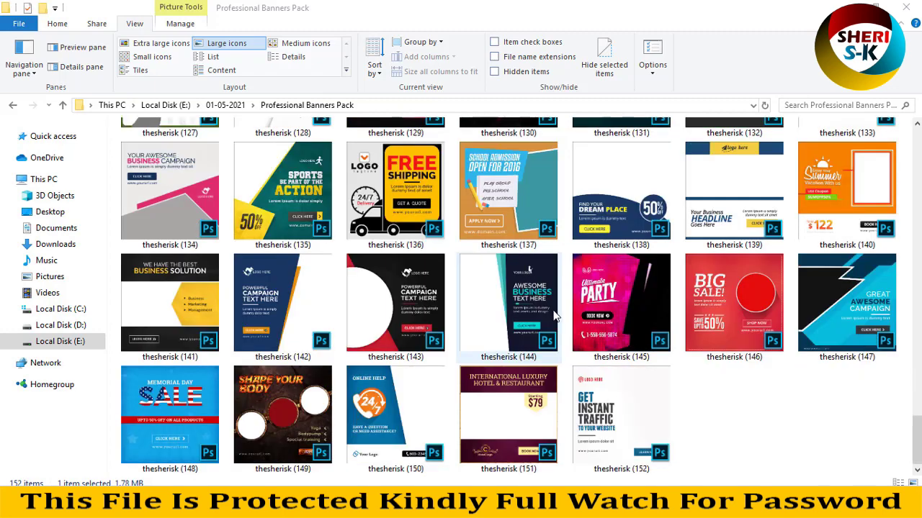
scroll(542, 285, up, 6)
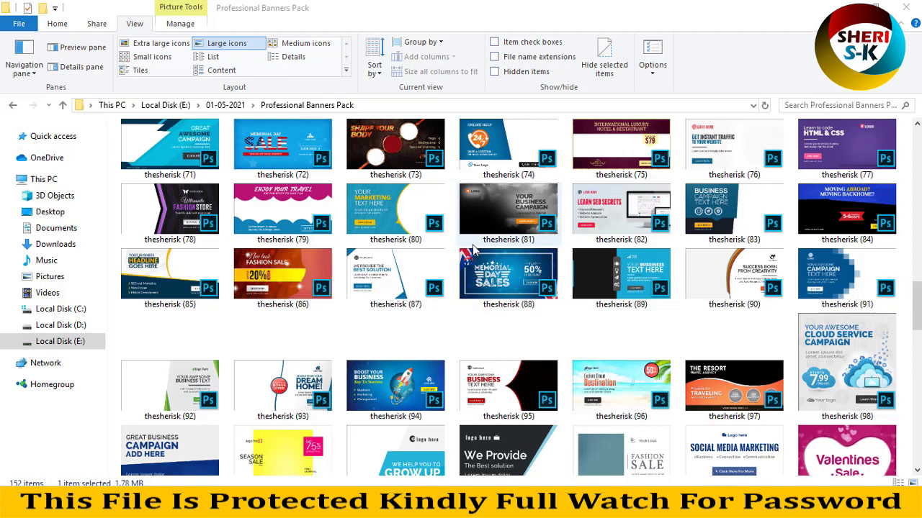
click(245, 289)
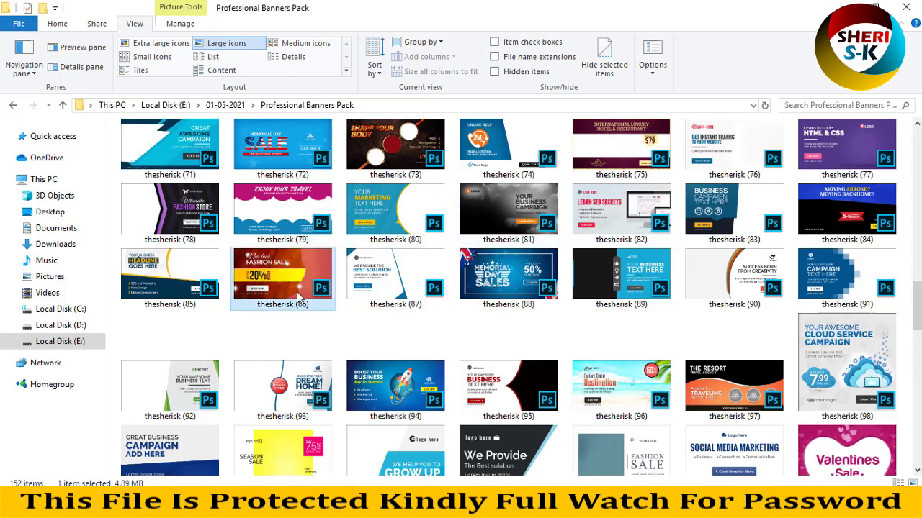
scroll(504, 308, up, 3)
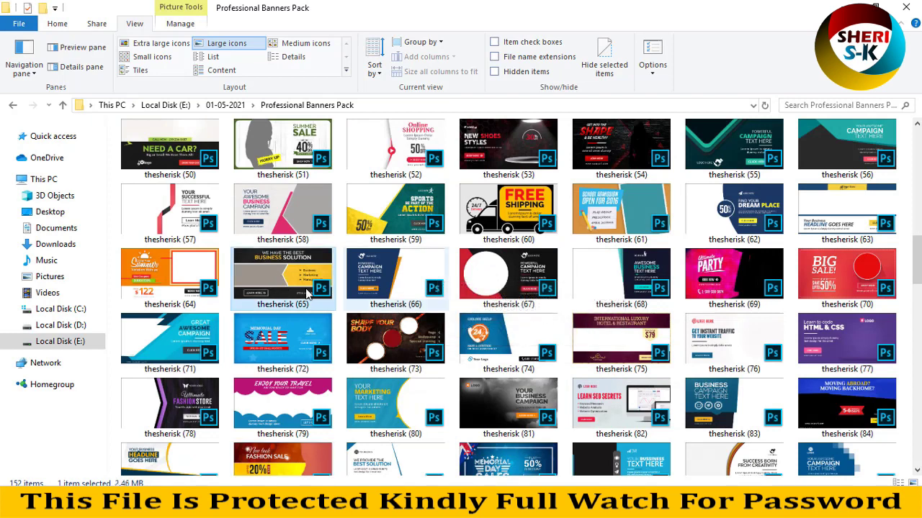
click(282, 148)
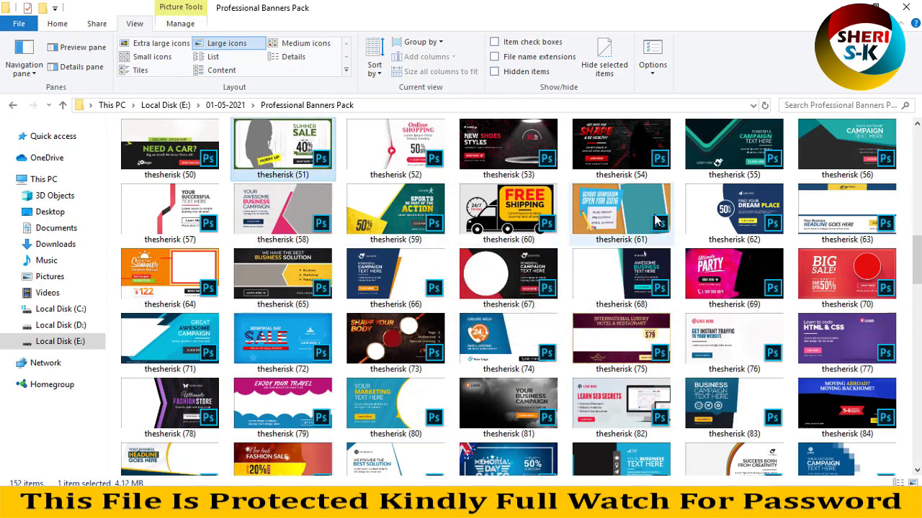
click(476, 152)
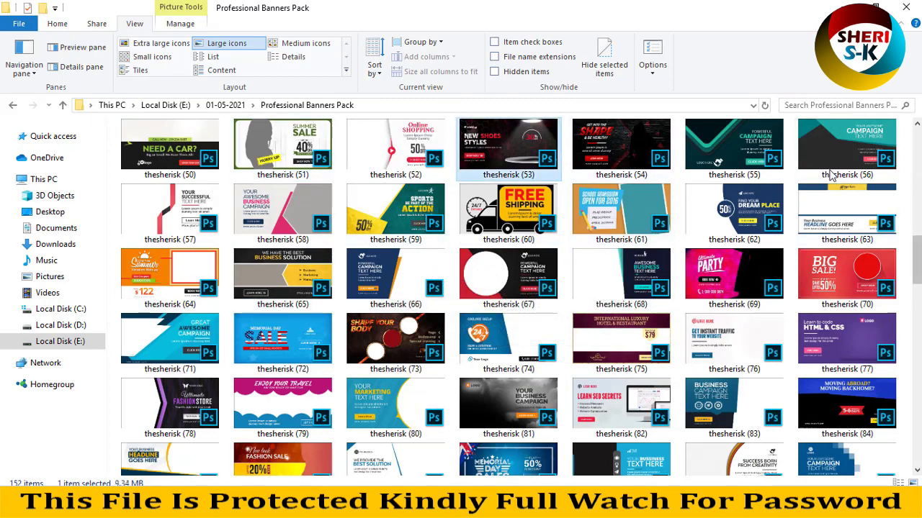
scroll(730, 251, down, 5)
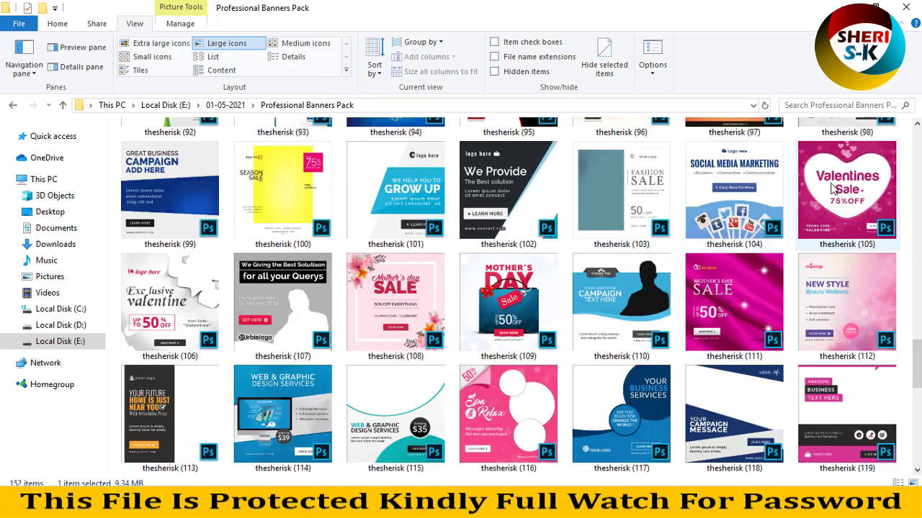
scroll(682, 246, down, 2)
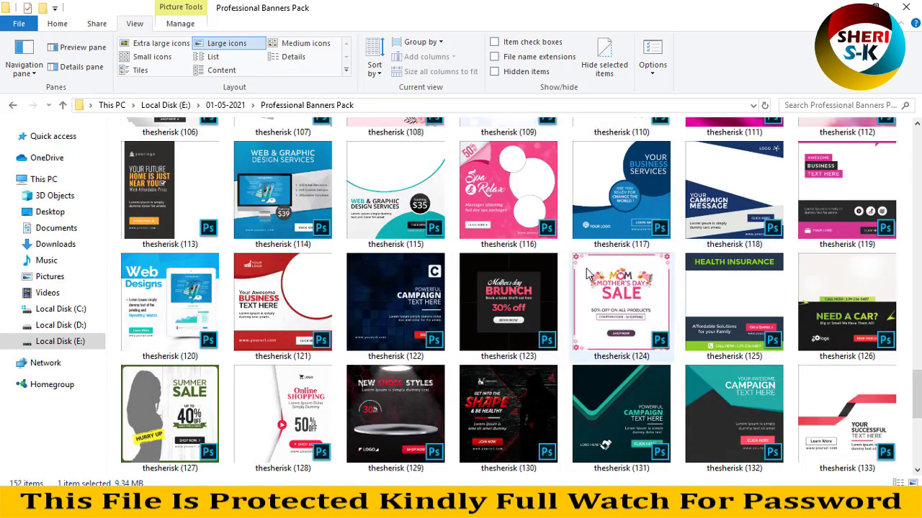
click(623, 294)
mouse_move(626, 296)
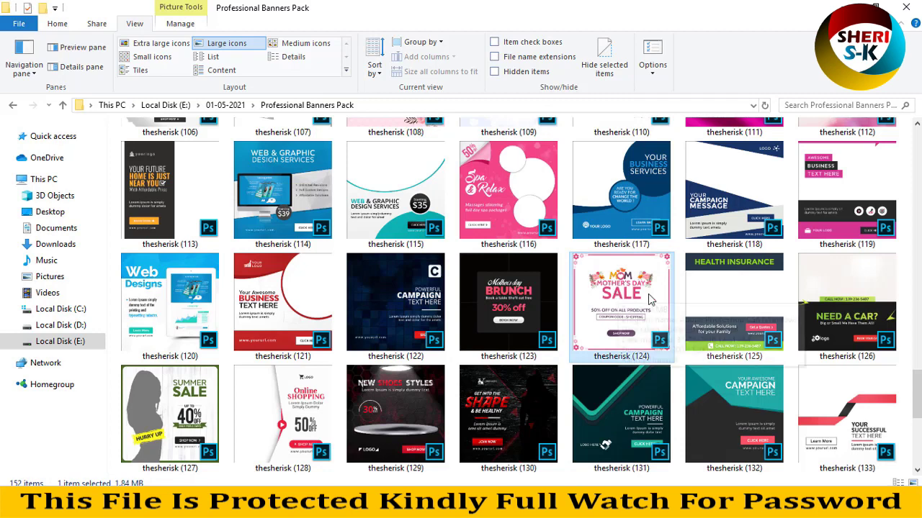
scroll(551, 313, down, 3)
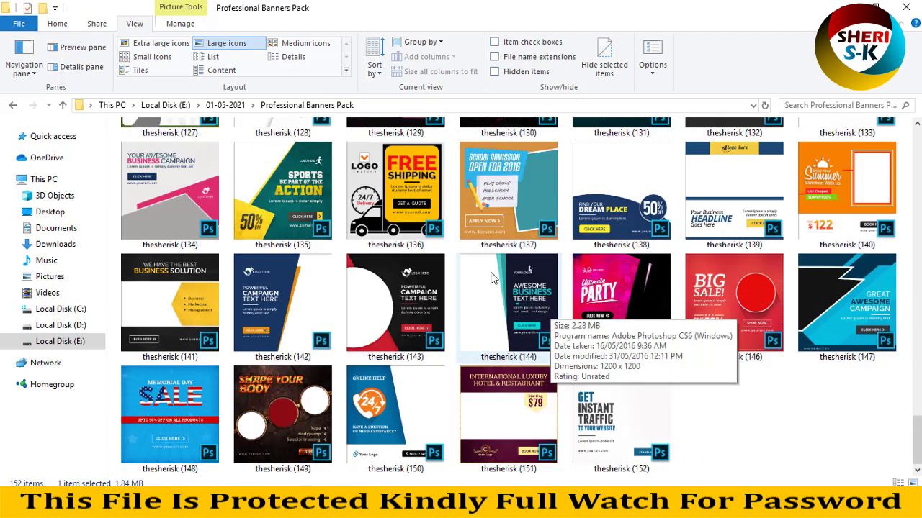
click(517, 323)
click(427, 315)
click(283, 310)
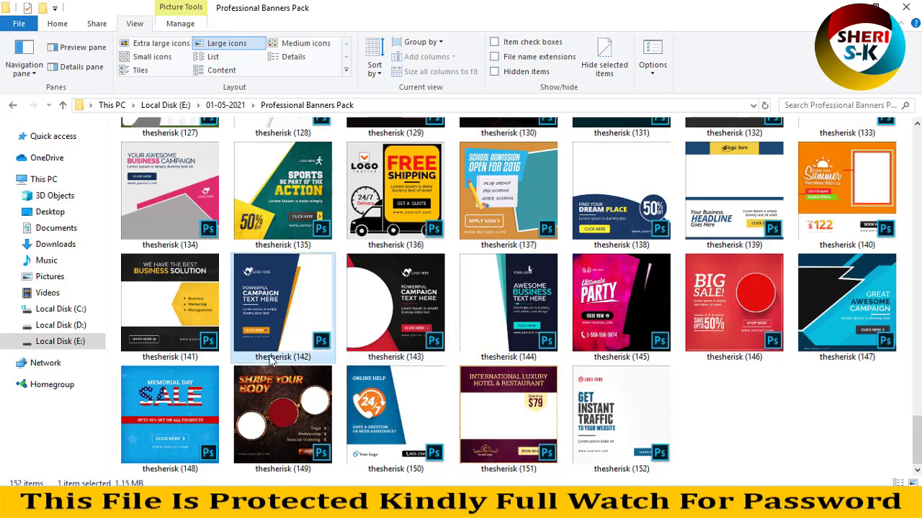
scroll(274, 415, up, 6)
scroll(274, 415, up, 13)
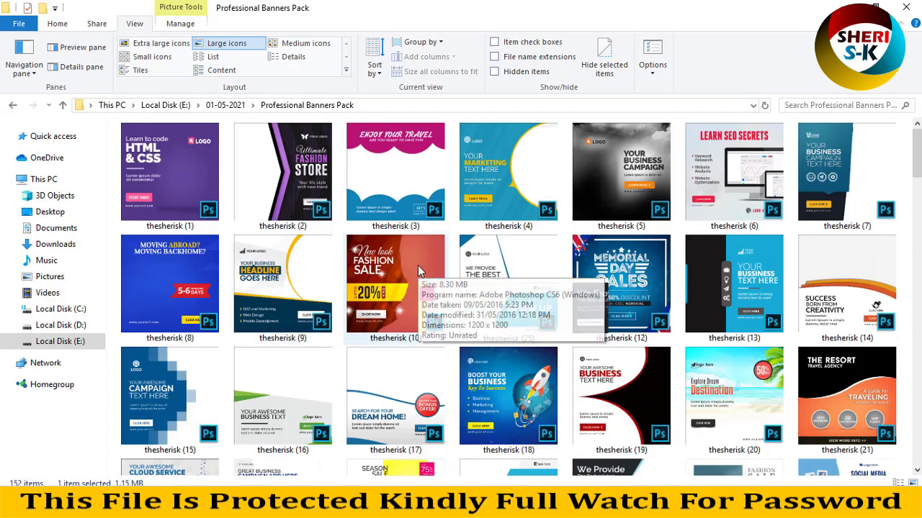
scroll(418, 267, down, 2)
- After checking (16), (30) and (26), open thesherisk (41) in Photoshop
click(291, 240)
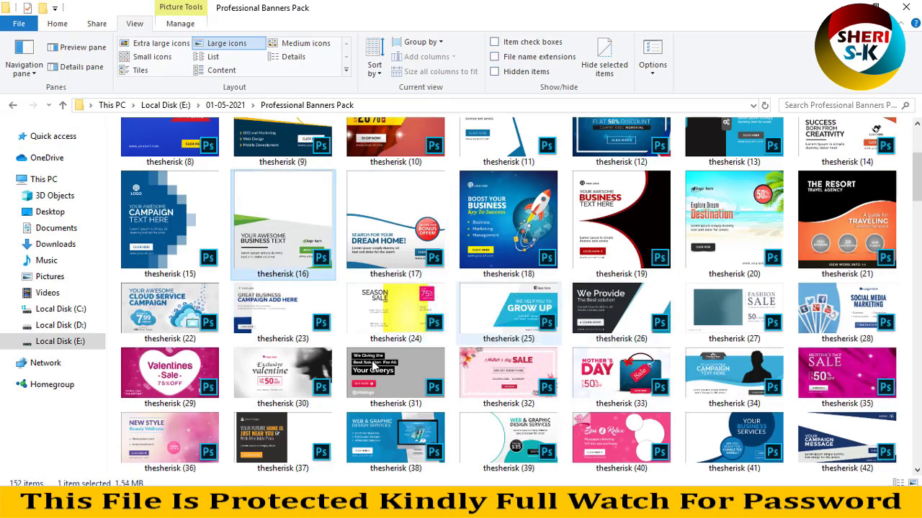
click(282, 374)
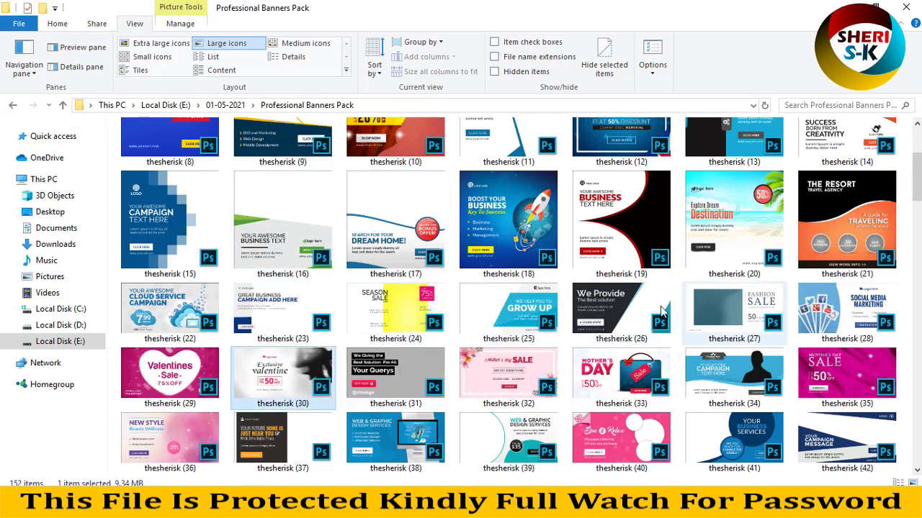
click(631, 309)
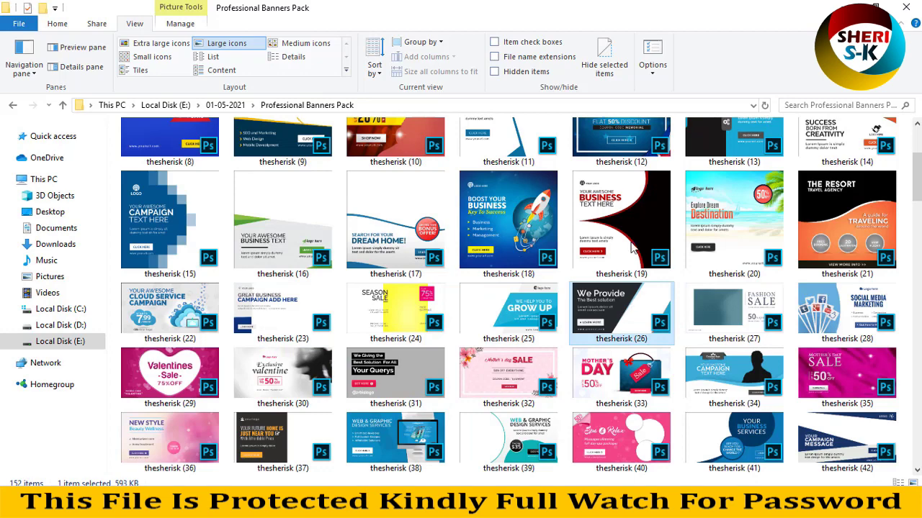
scroll(630, 317, up, 2)
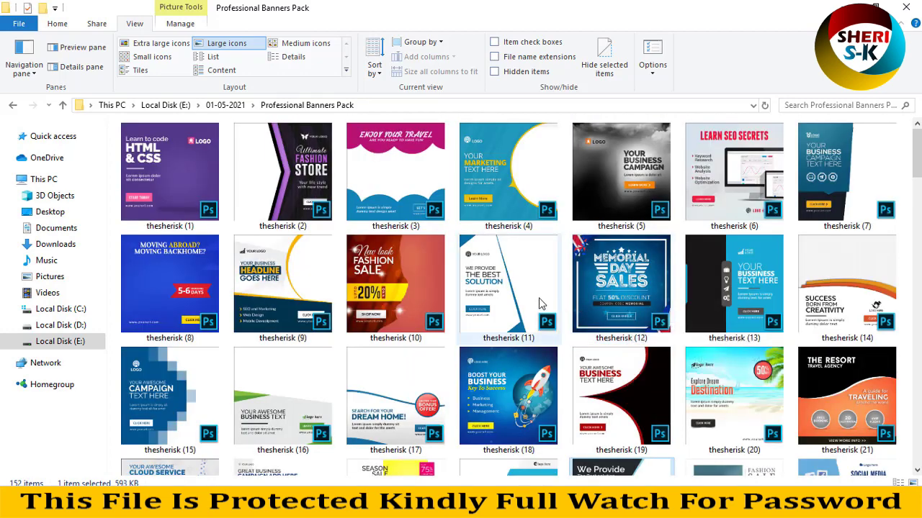
scroll(540, 304, down, 8)
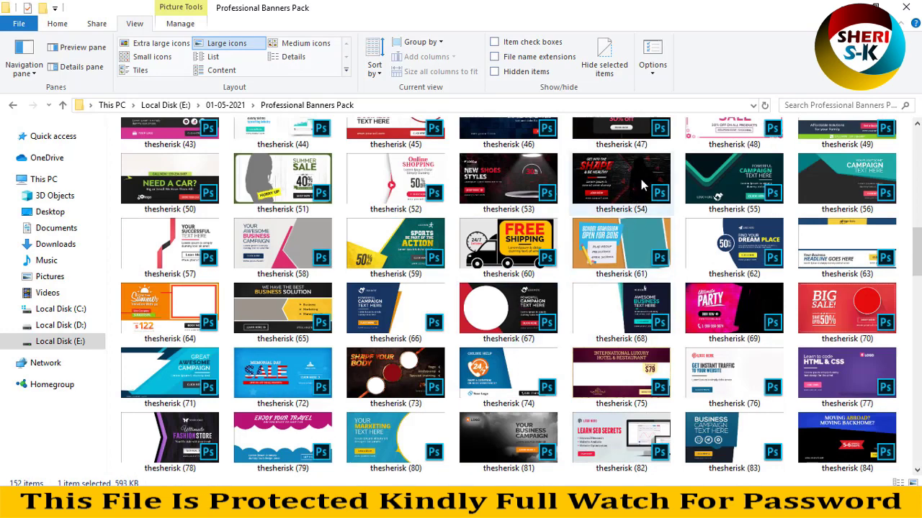
scroll(641, 186, up, 3)
click(724, 217)
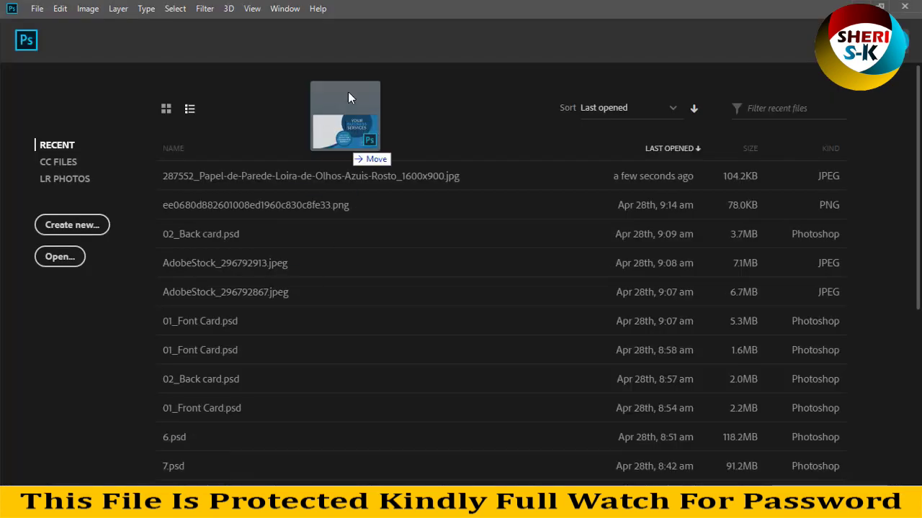
drag(348, 91, 351, 96)
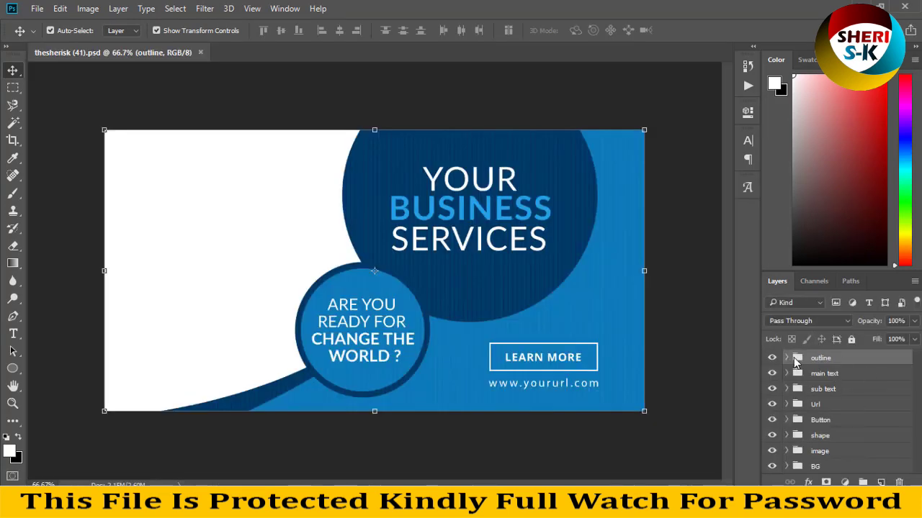
- Step through the layer groups from BG up to outline to see the banner's structure
click(836, 466)
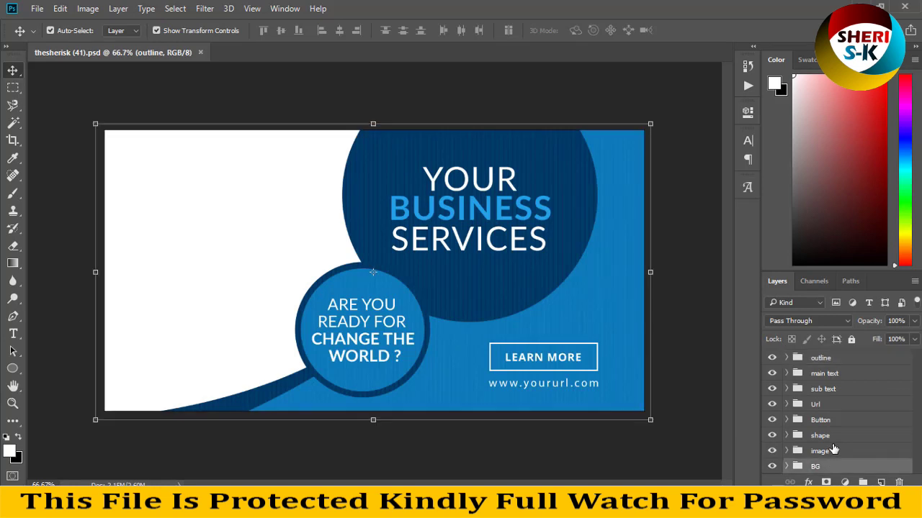
click(835, 450)
click(835, 434)
click(836, 420)
click(836, 404)
click(835, 389)
click(835, 374)
click(833, 360)
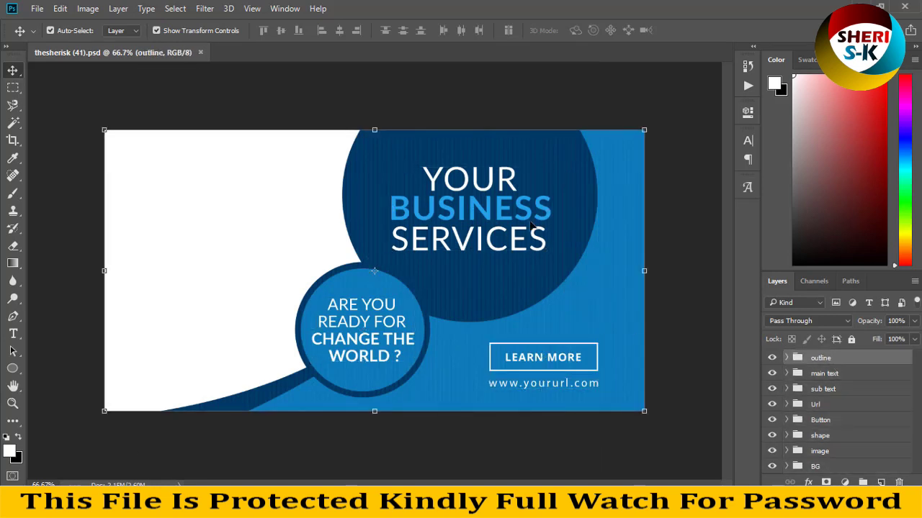
- Pick the Shape 8 frame and inspect the empty Image smart object, then close Layer 1.psb
click(201, 233)
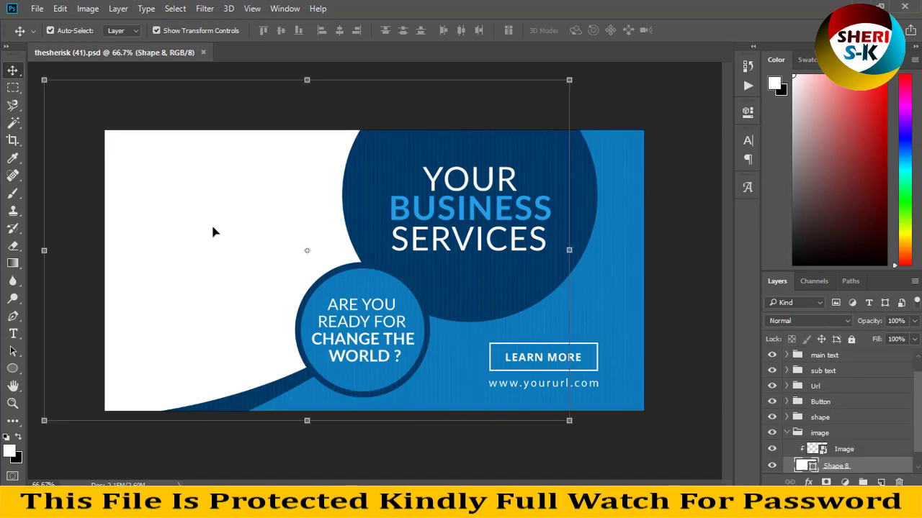
scroll(836, 453, down, 1)
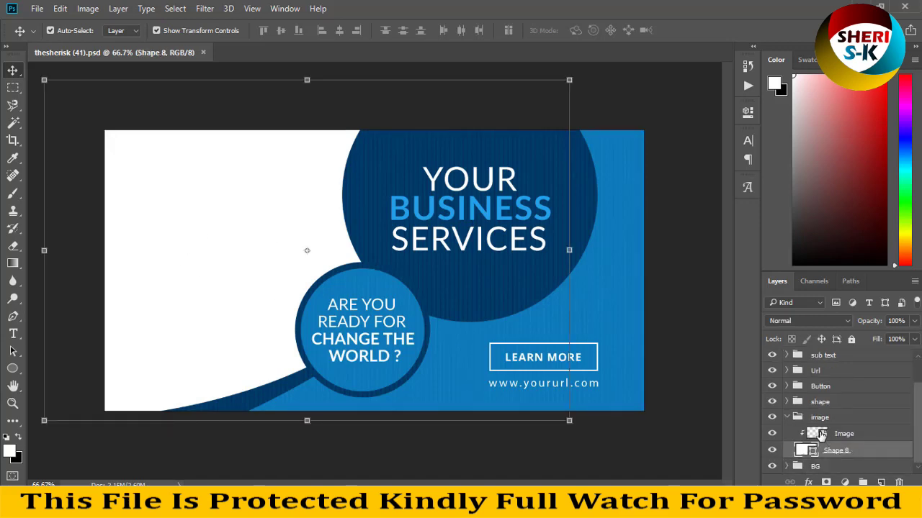
double_click(818, 434)
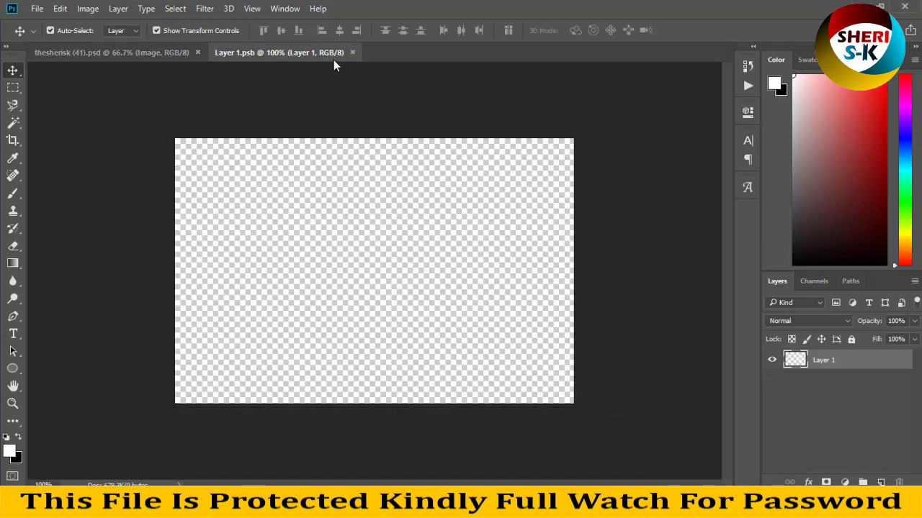
click(351, 52)
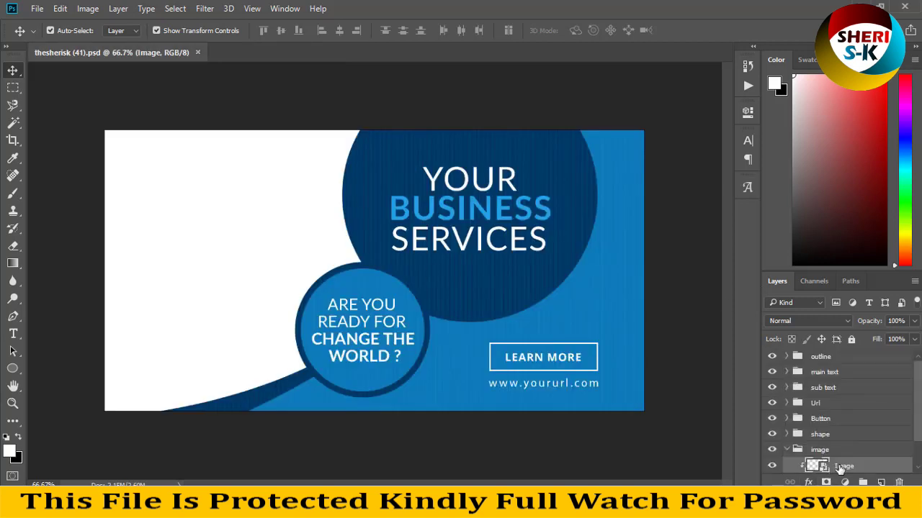
scroll(836, 454, down, 2)
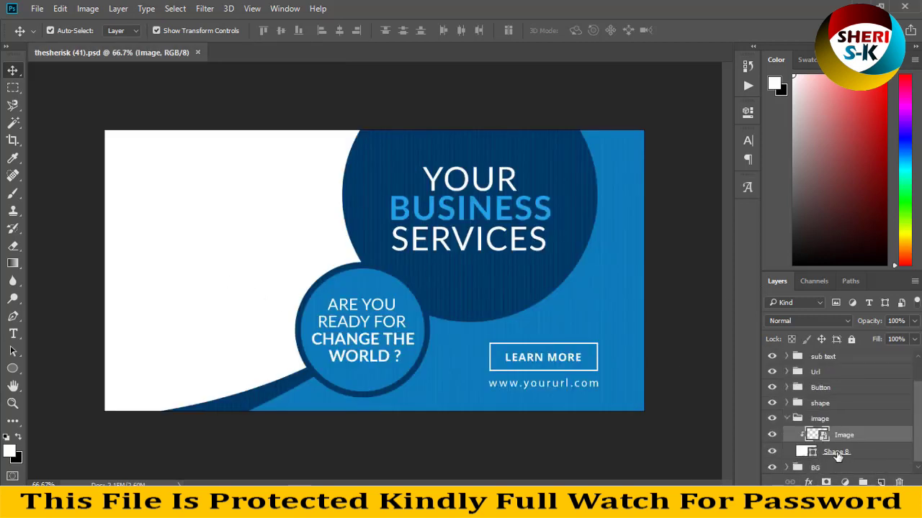
- Open the blonde-girl-awesome-tattoos-hd-wallpaper photo from the Girls folder
click(40, 10)
click(42, 35)
click(344, 205)
scroll(344, 205, down, 1)
scroll(344, 205, down, 1)
scroll(370, 236, down, 2)
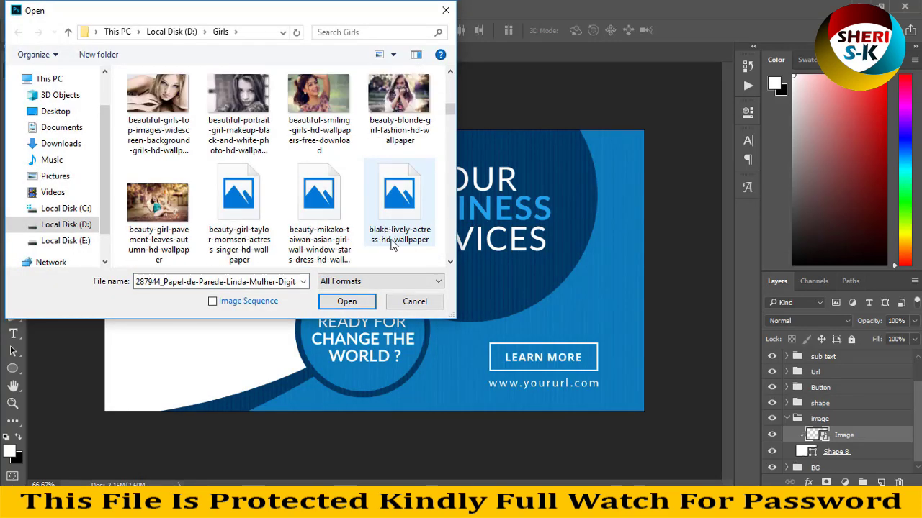
scroll(345, 133, down, 2)
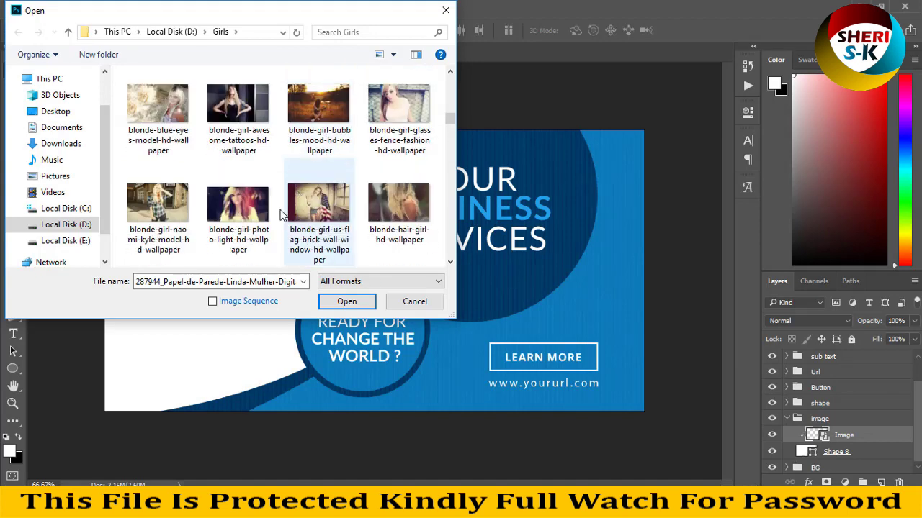
double_click(255, 124)
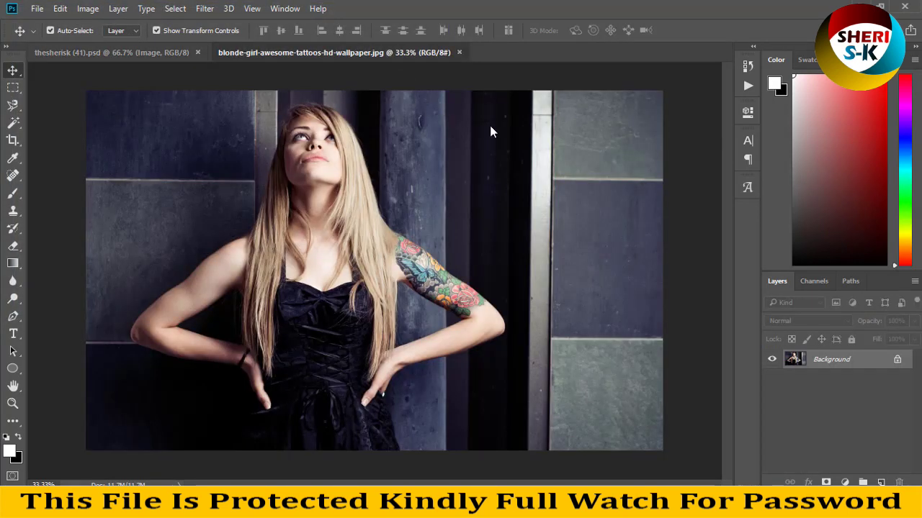
- Place the photo as Layer 2, clip it to the Shape 8 frame, and shift it down
drag(334, 51, 346, 130)
drag(495, 262, 209, 229)
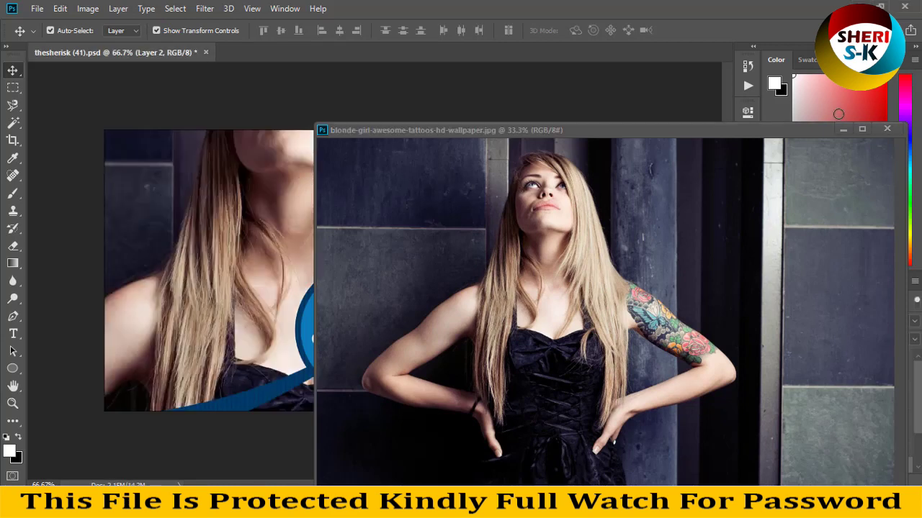
click(886, 130)
drag(288, 216, 205, 189)
drag(837, 424, 839, 439)
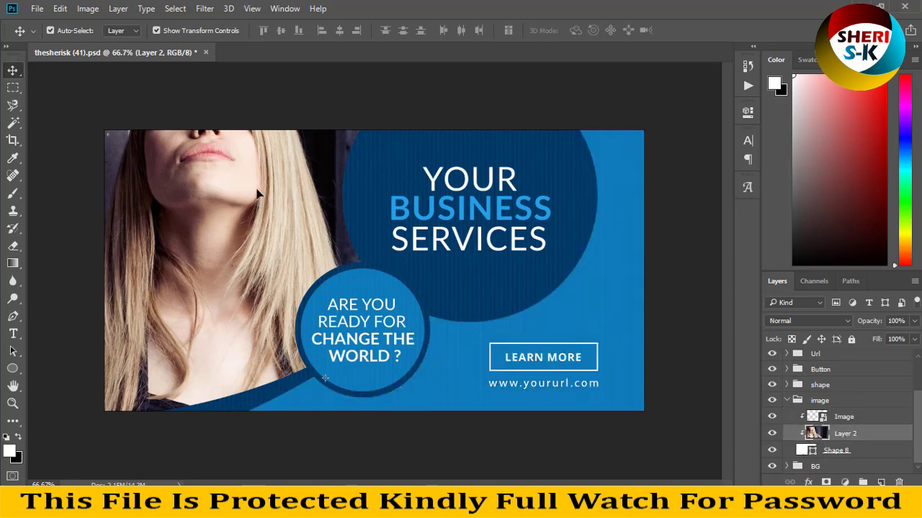
drag(258, 193, 192, 244)
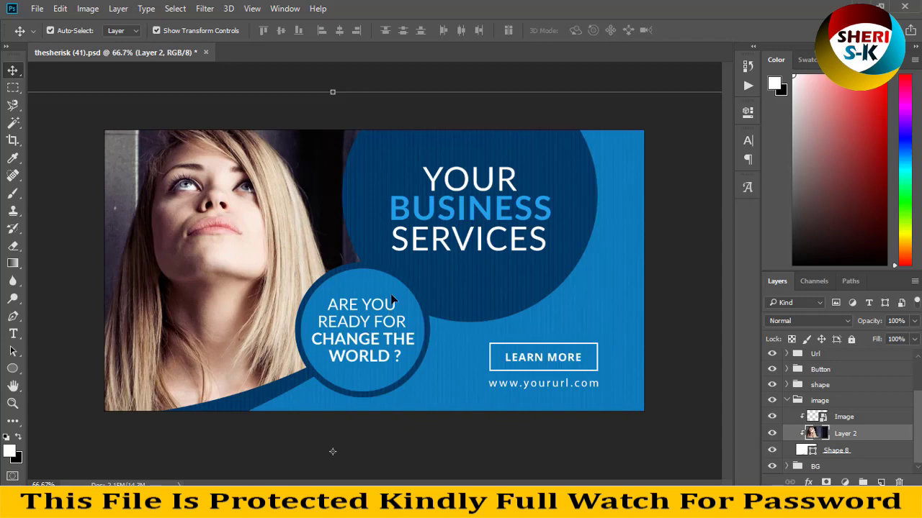
click(383, 272)
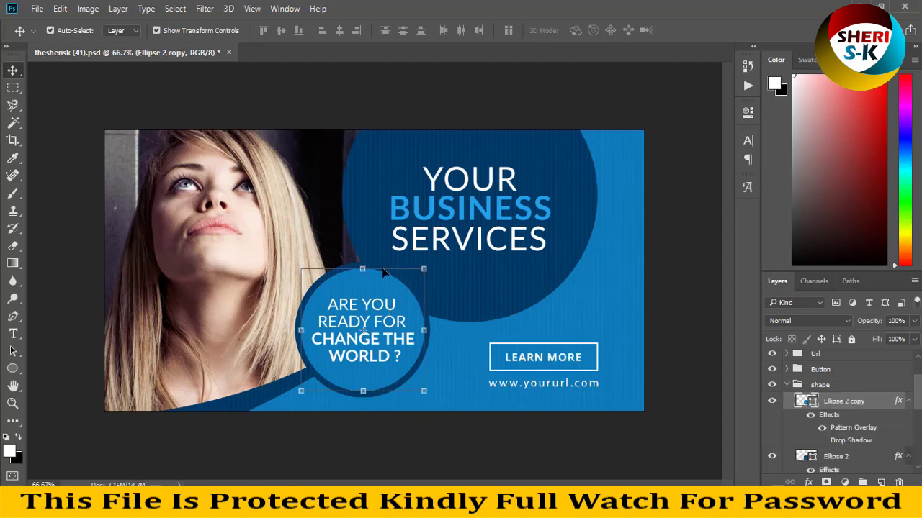
double_click(811, 404)
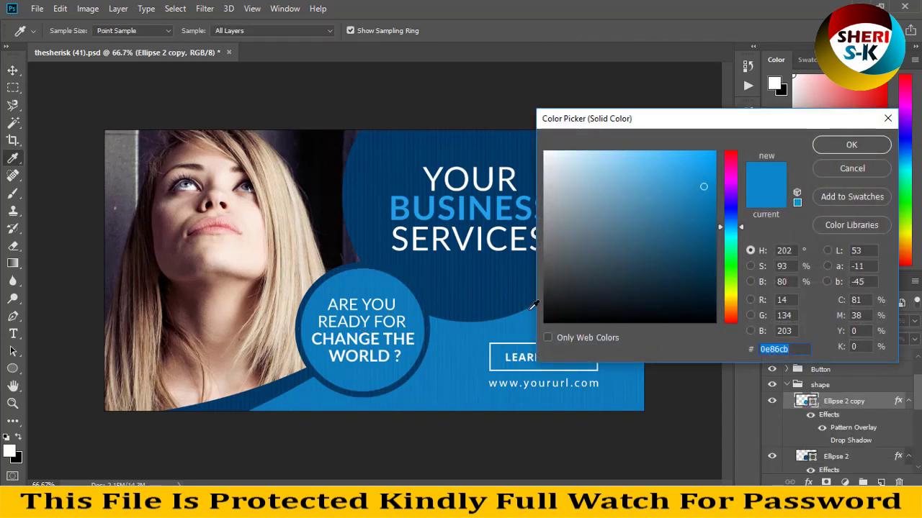
click(297, 269)
click(152, 216)
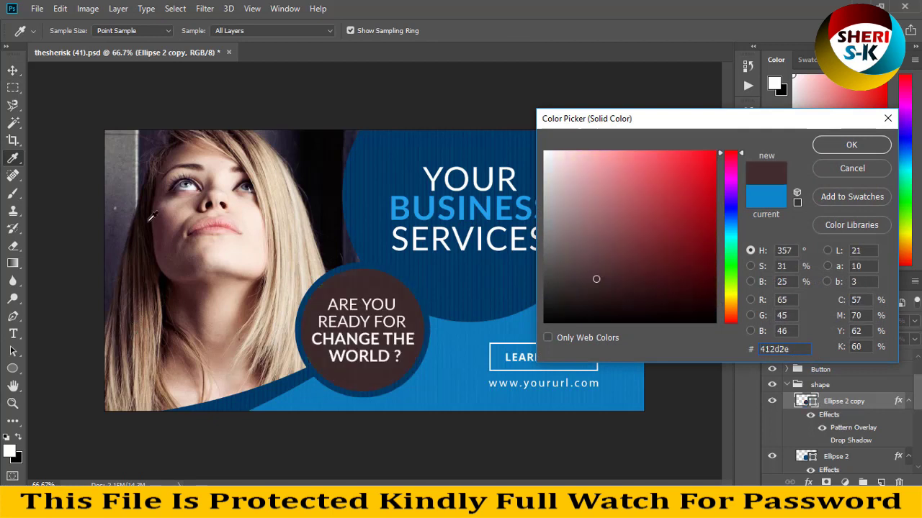
click(195, 175)
drag(670, 238, 549, 336)
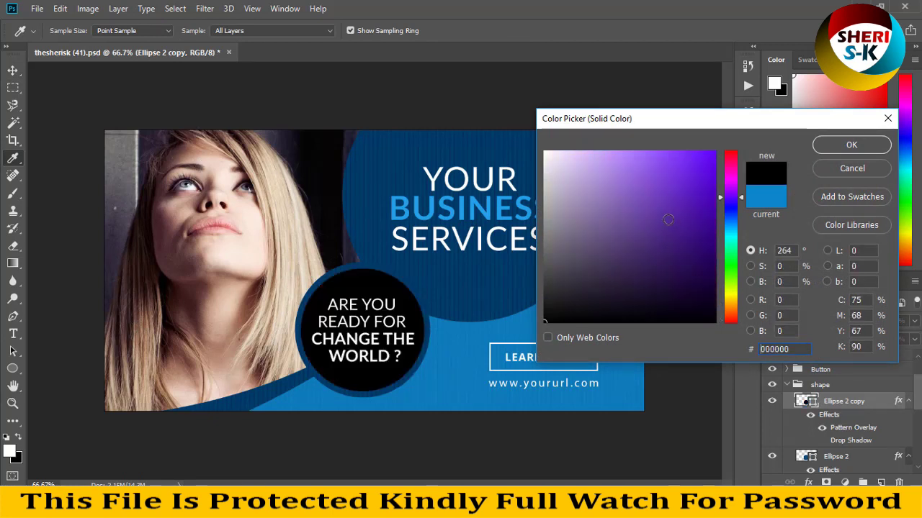
click(852, 168)
click(808, 482)
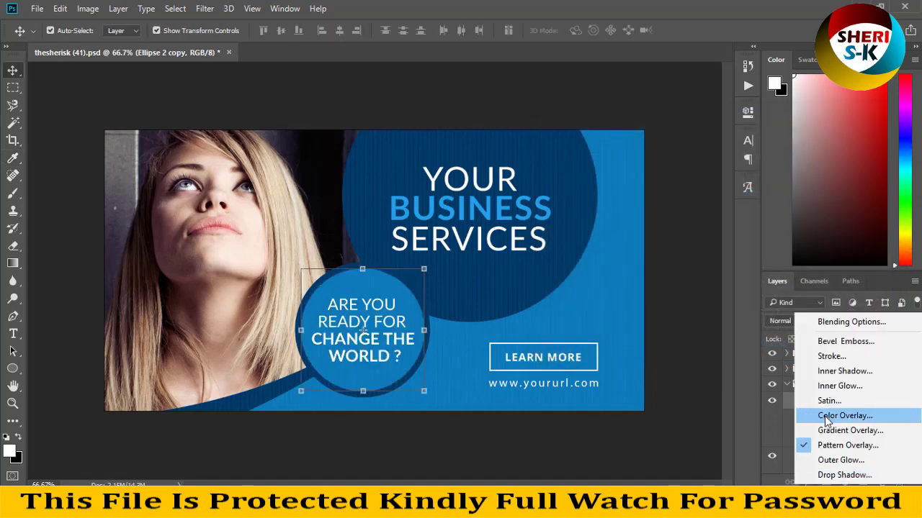
key(Escape)
key(space)
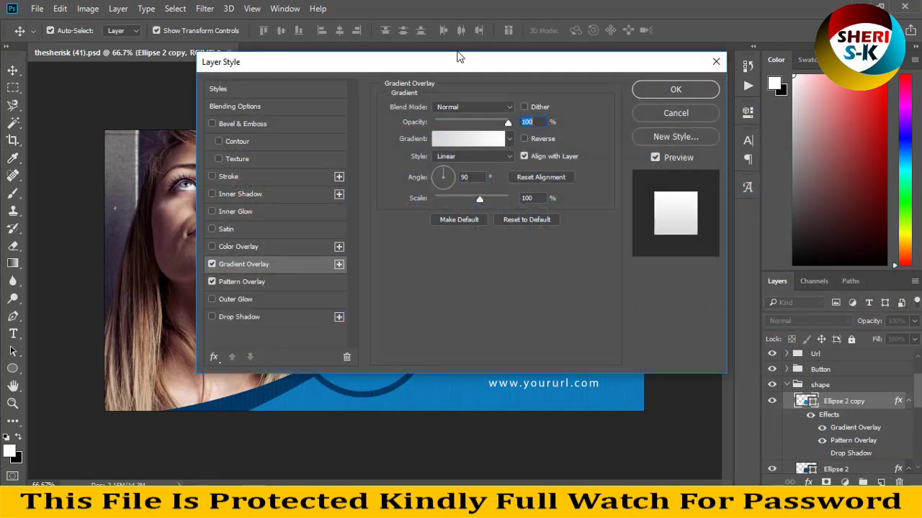
drag(460, 62, 799, 94)
click(847, 164)
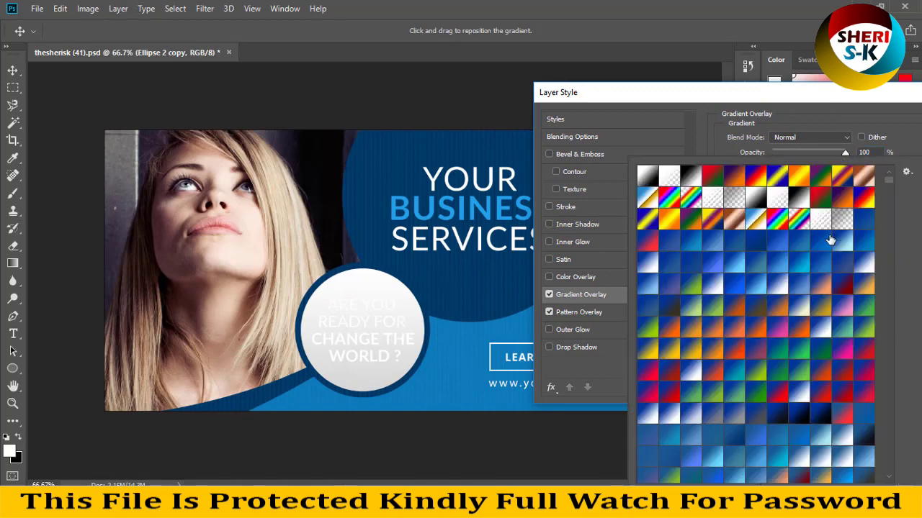
click(819, 240)
click(782, 300)
click(756, 329)
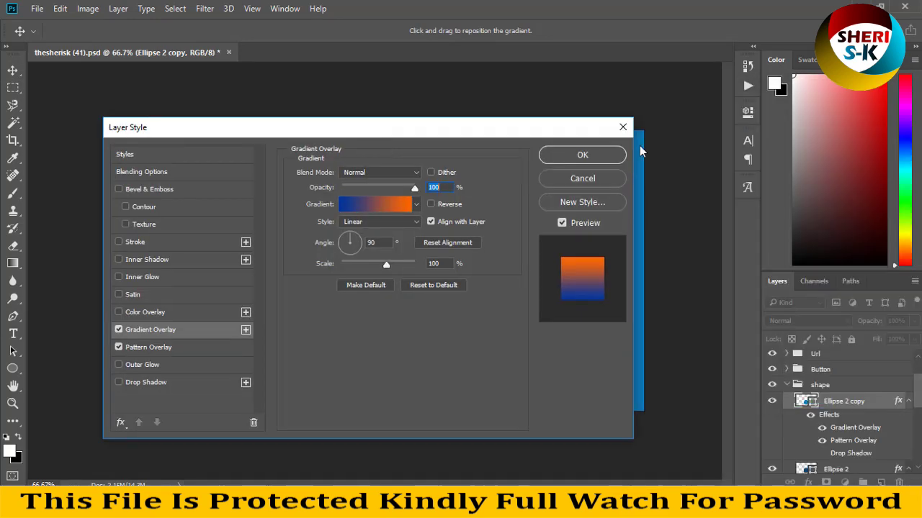
click(582, 179)
drag(224, 53, 231, 51)
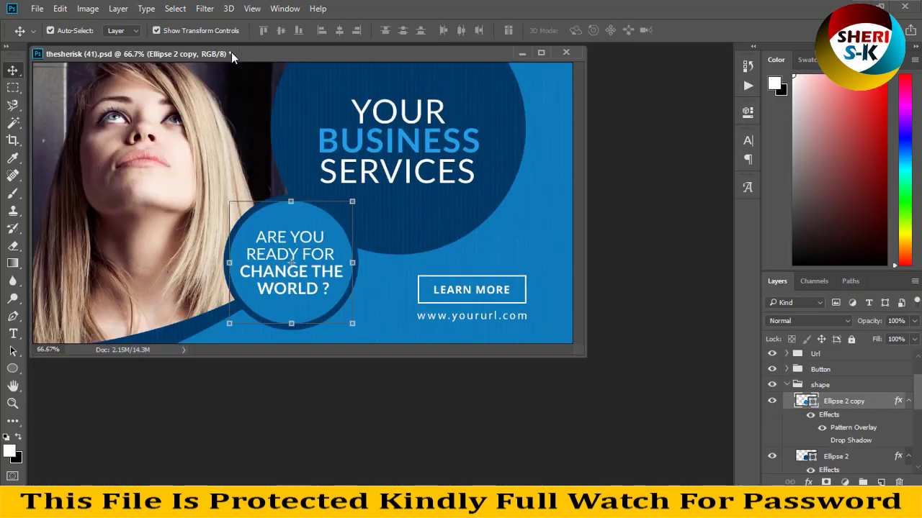
- Close the restyled banner without saving it
click(566, 52)
click(465, 200)
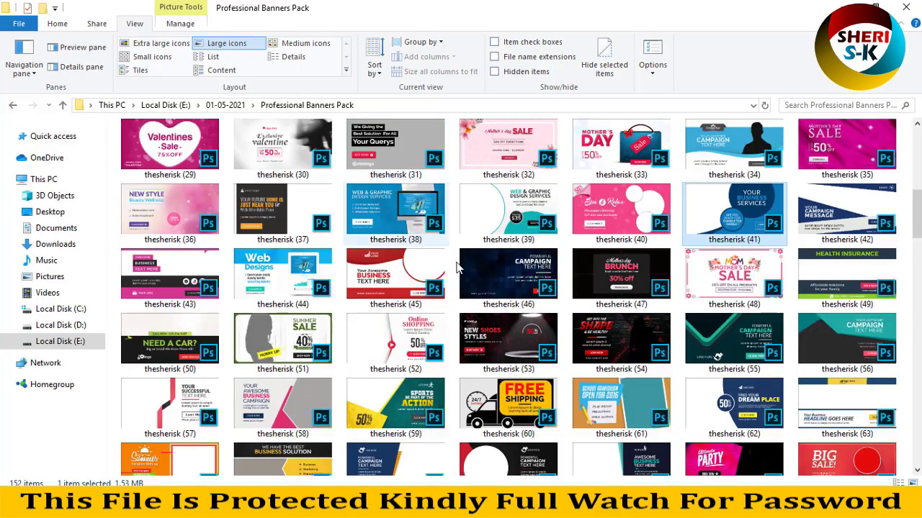
scroll(524, 281, down, 15)
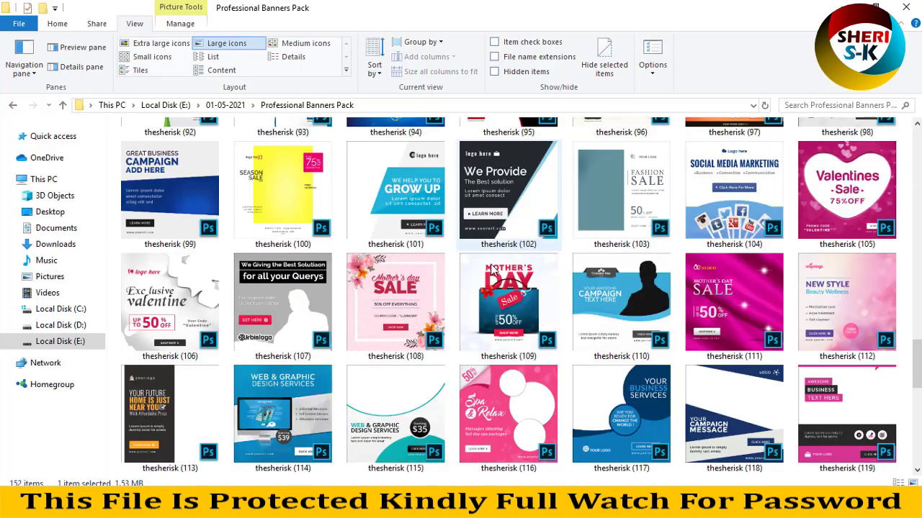
scroll(374, 274, down, 2)
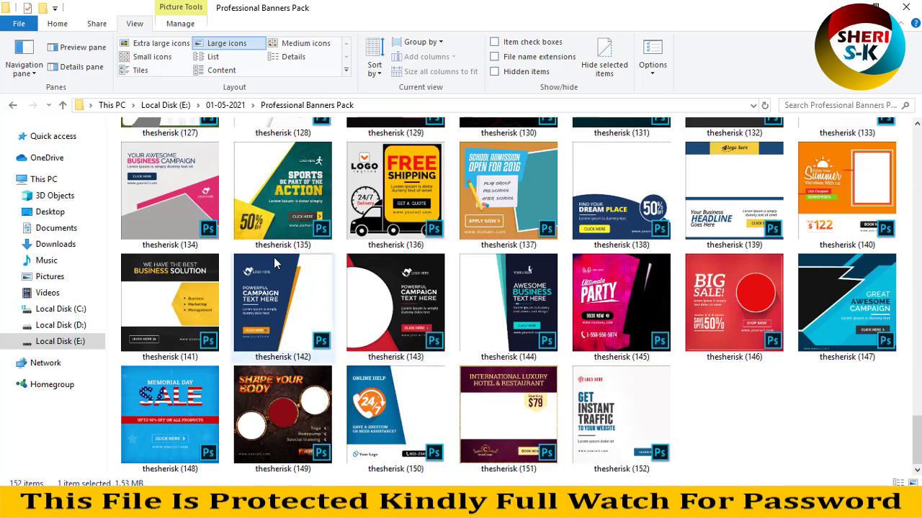
- After comparing templates (134), (124) and (89), open thesherisk (81).psd in Photoshop
click(153, 185)
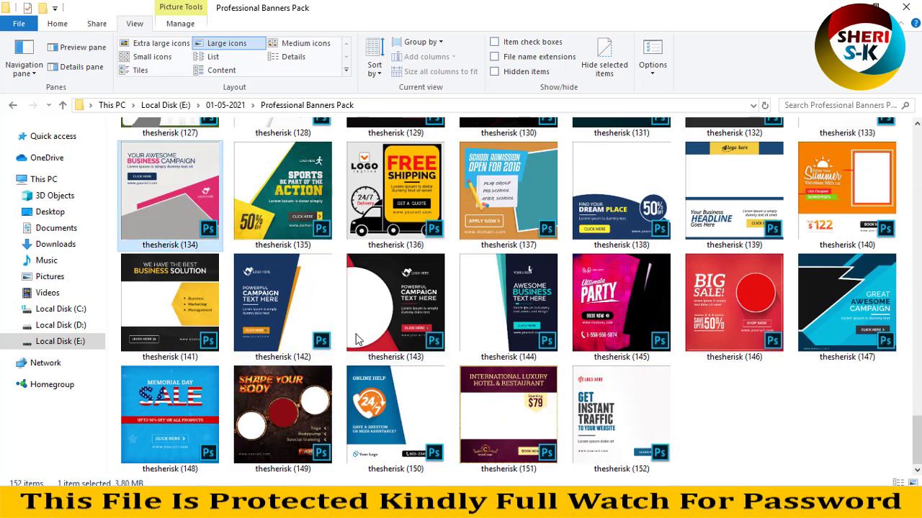
scroll(335, 400, up, 3)
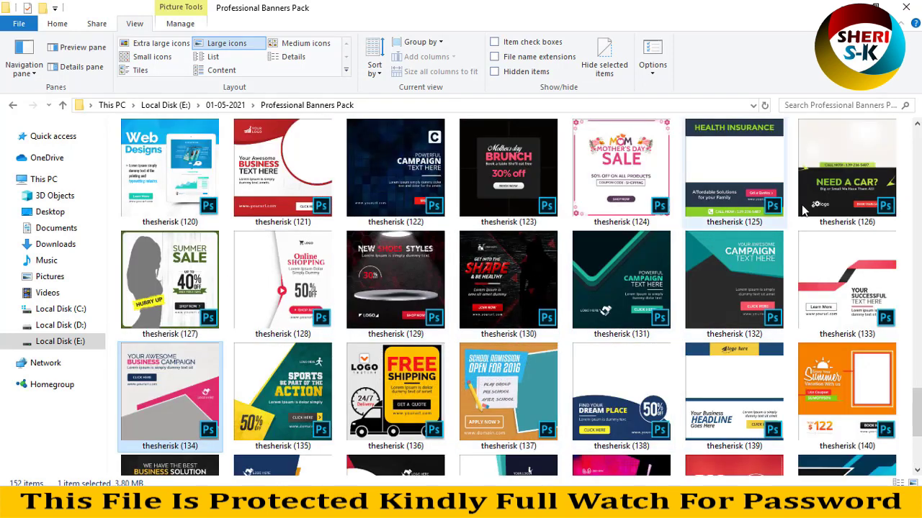
click(608, 178)
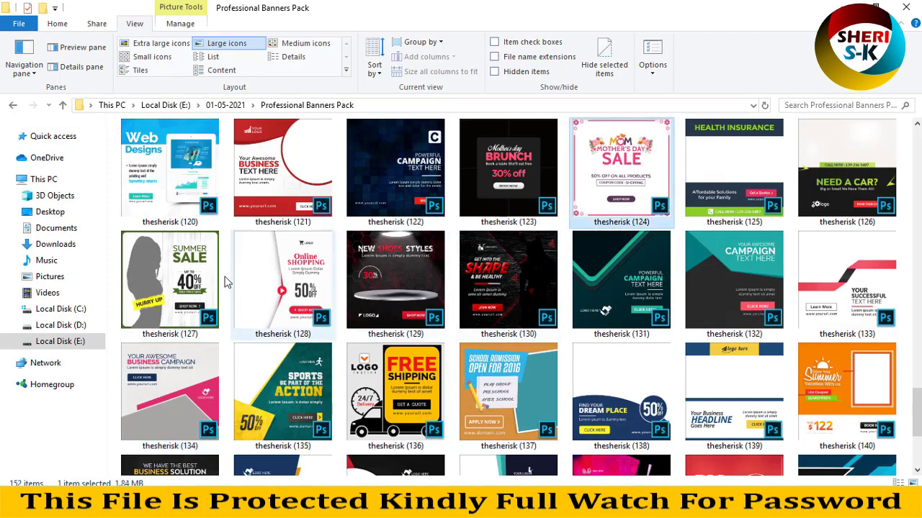
scroll(288, 302, up, 5)
click(620, 274)
click(392, 212)
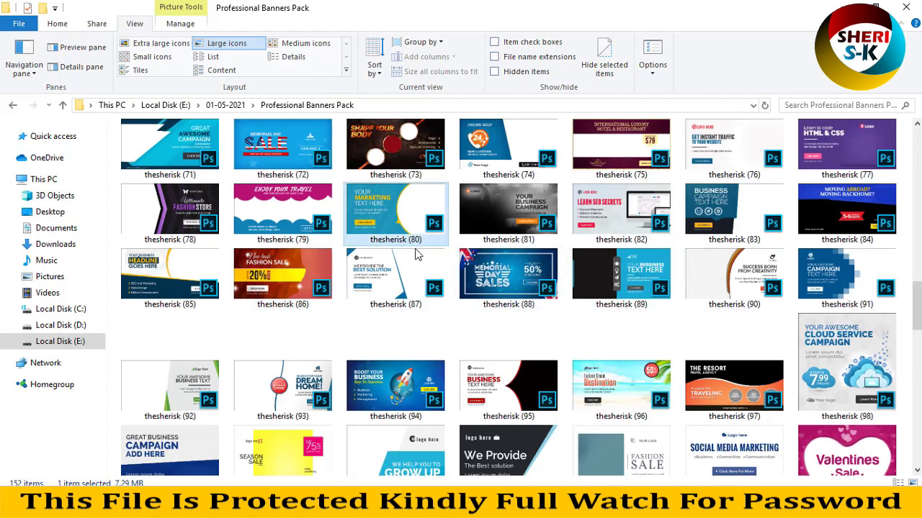
drag(517, 207, 329, 100)
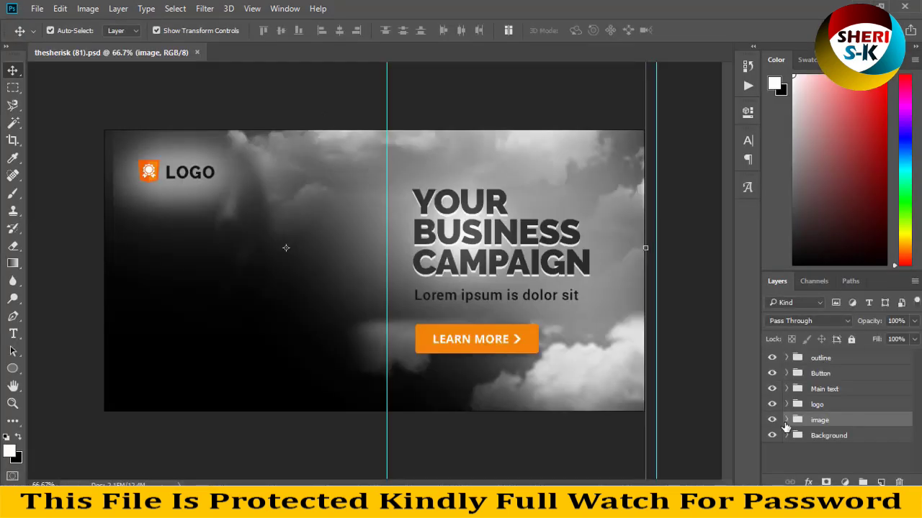
- Expand the image group, check Layer 27, and open the Image smart object as Layer 212.psb
click(786, 419)
click(785, 436)
click(771, 436)
click(771, 436)
scroll(844, 456, down, 2)
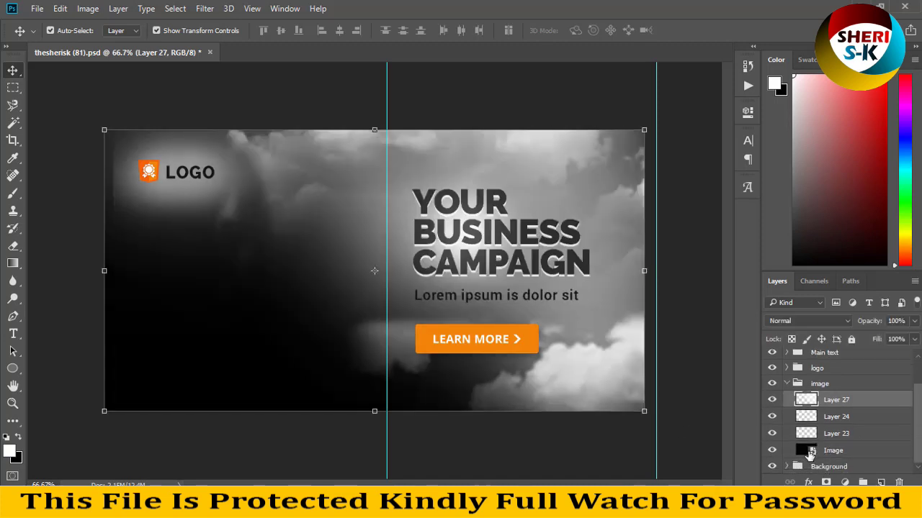
click(810, 454)
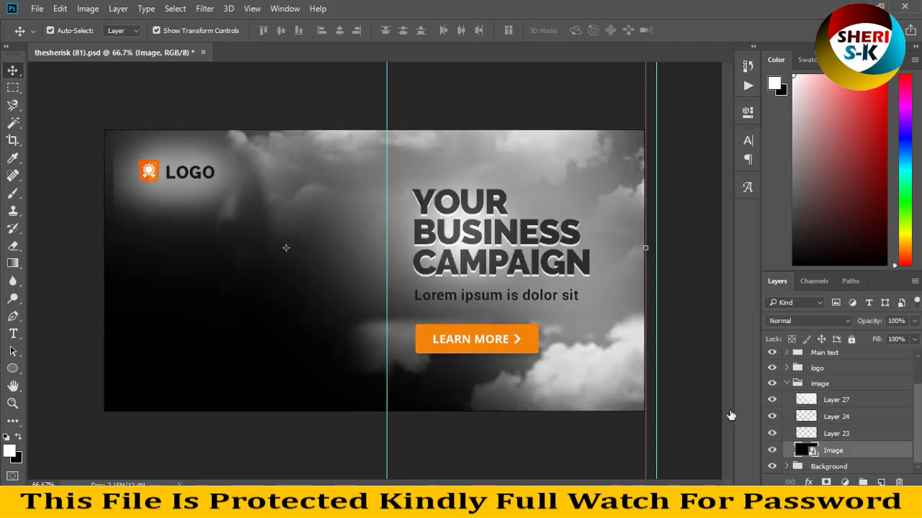
double_click(807, 451)
- Open the close-up woman portrait photo file
click(36, 8)
click(58, 33)
click(311, 213)
double_click(311, 213)
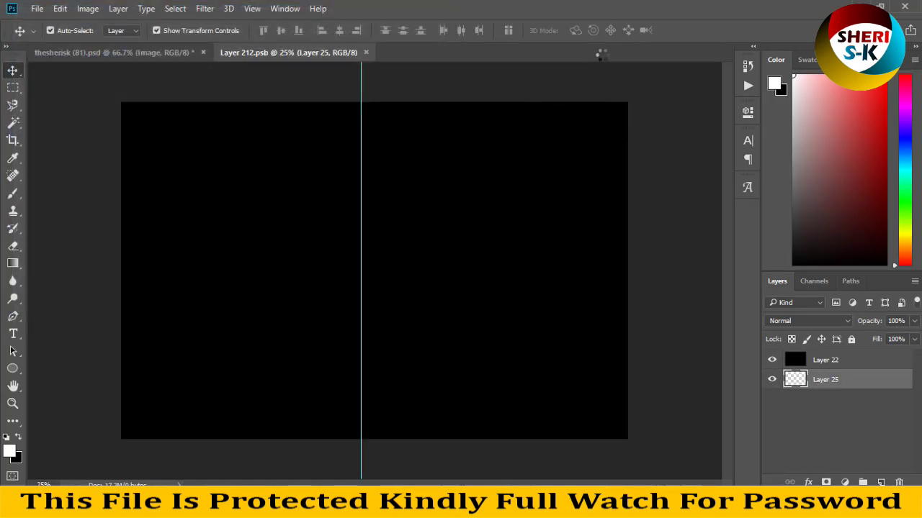
- Bring the portrait into Layer 212.psb as Layer 26, undoing an accidental black layer move
drag(524, 56, 312, 233)
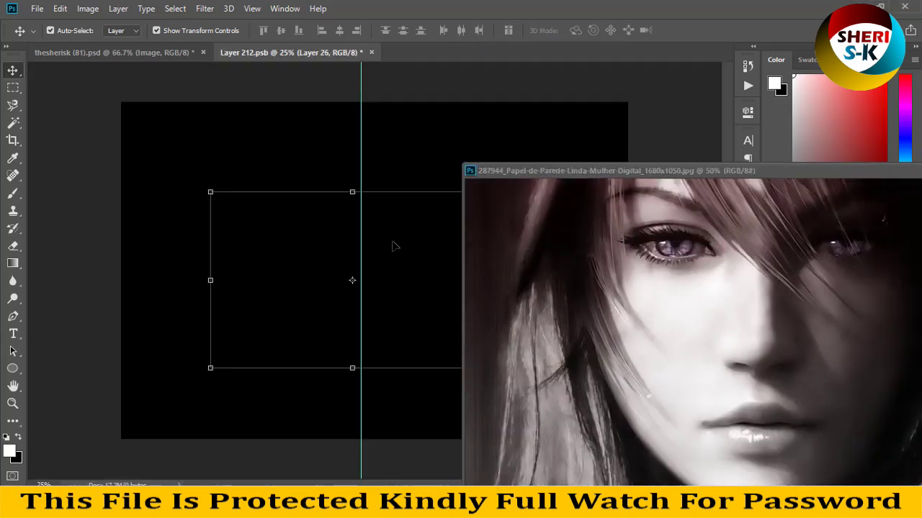
drag(877, 174, 689, 180)
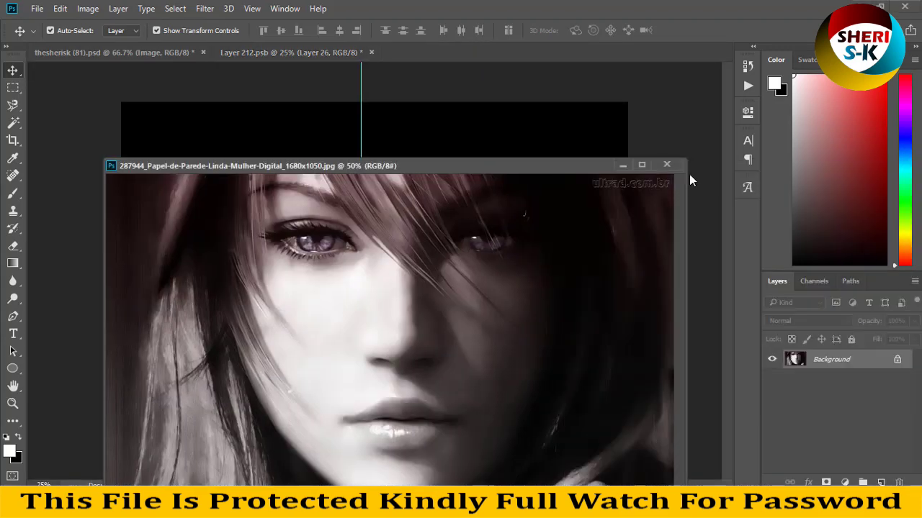
click(641, 164)
drag(483, 235, 450, 227)
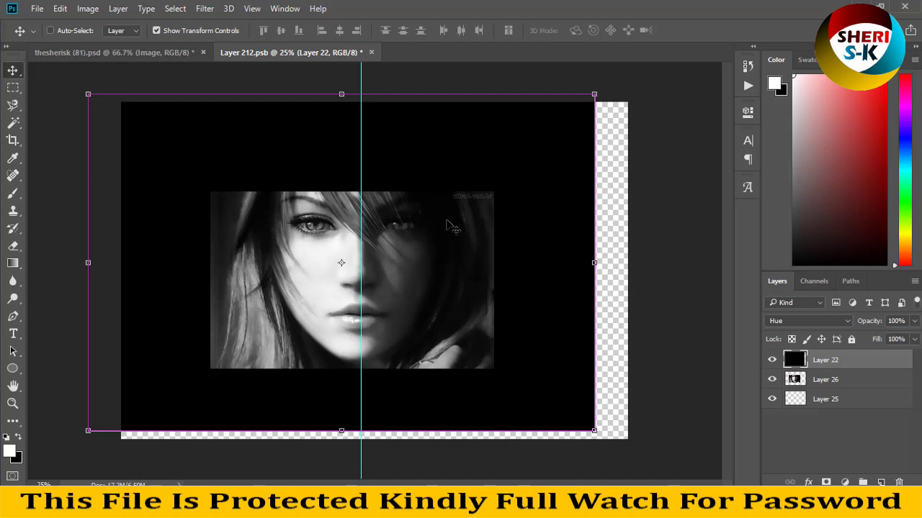
key(ctrl+z)
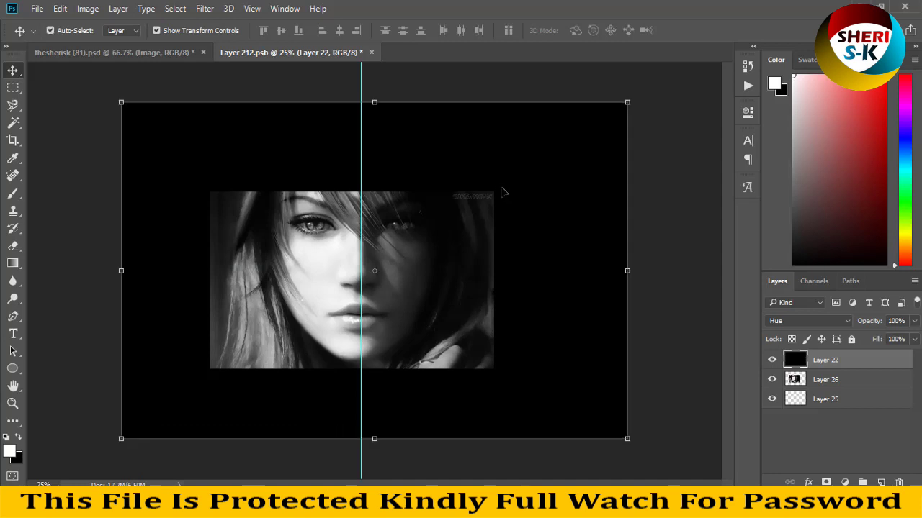
click(828, 383)
- Scale the portrait to 190% to fill the canvas, then save and close the smart object
drag(493, 191, 636, 102)
drag(210, 368, 207, 369)
drag(156, 417, 102, 446)
key(Return)
key(ctrl+s)
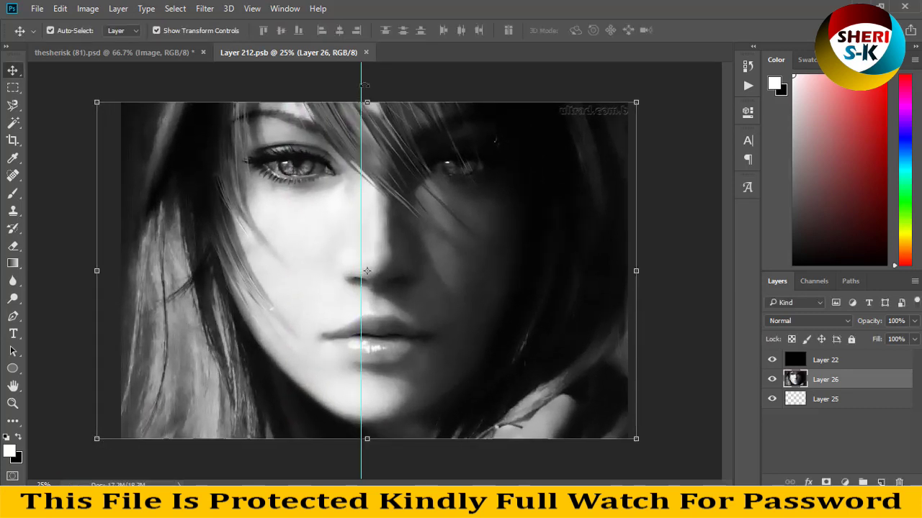
click(365, 53)
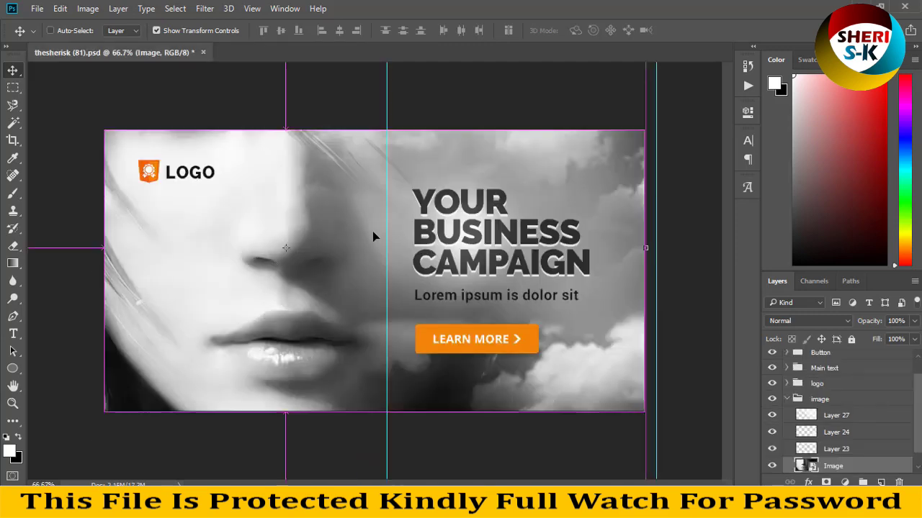
- Shrink the Image layer to about 32.6% so her whole face shows, then zoom to 66.7%
key(ctrl+minus)
key(ctrl+minus)
key(ctrl+minus)
key(ctrl+minus)
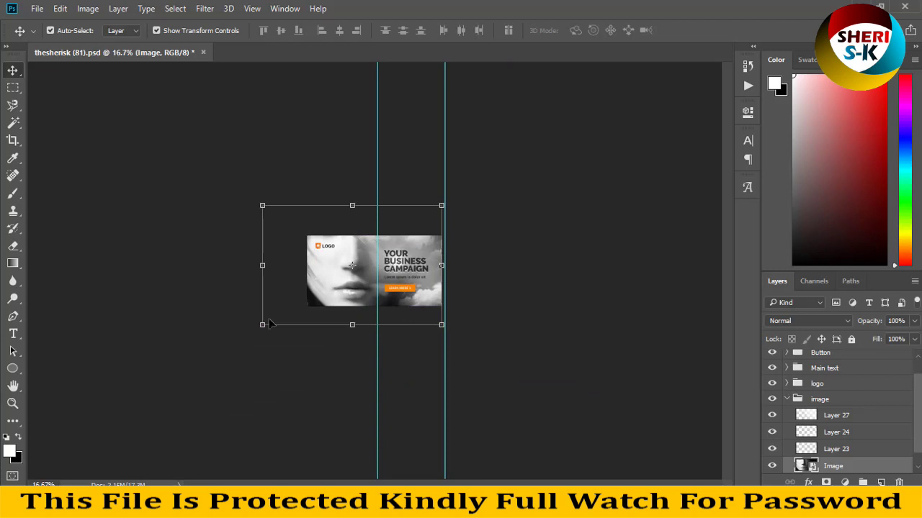
drag(262, 325, 287, 309)
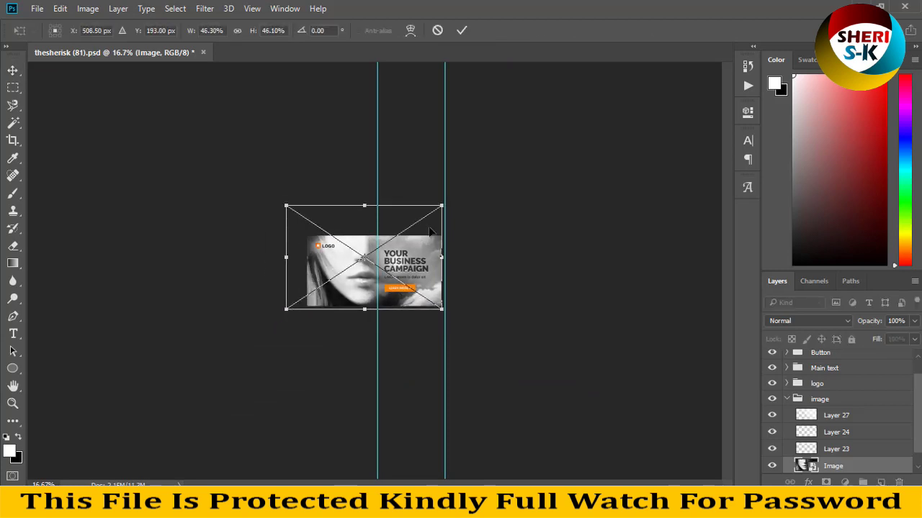
drag(443, 205, 395, 233)
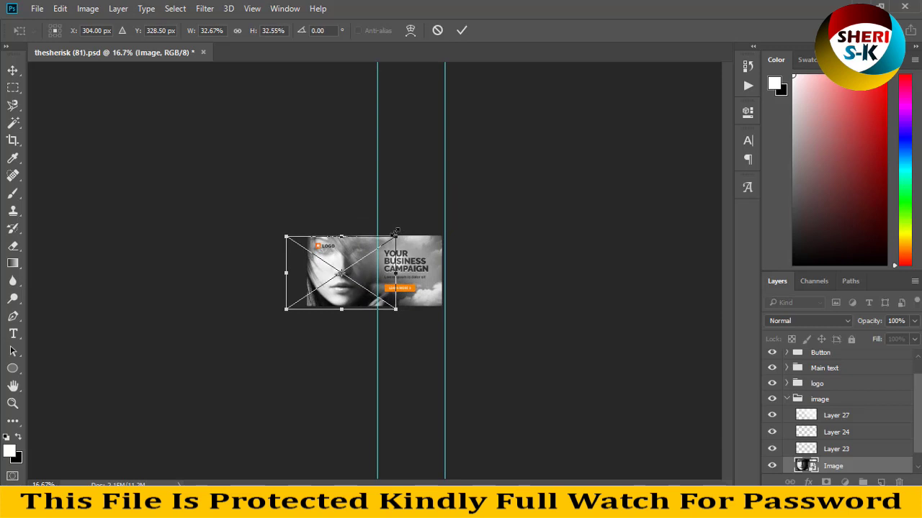
key(Return)
key(ctrl+plus)
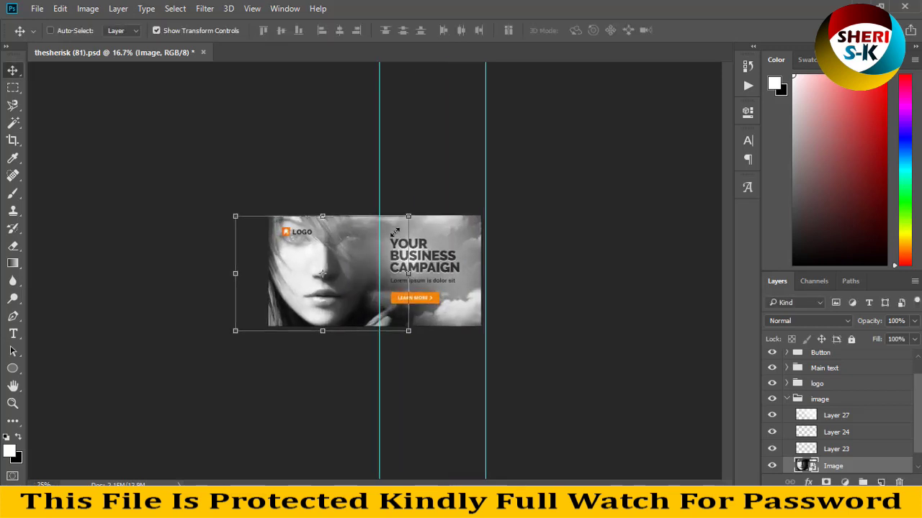
click(406, 120)
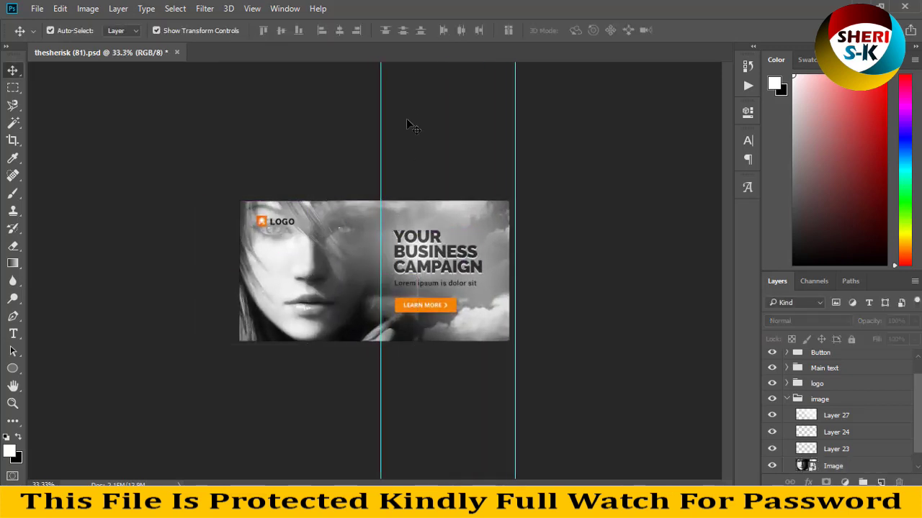
key(ctrl+plus)
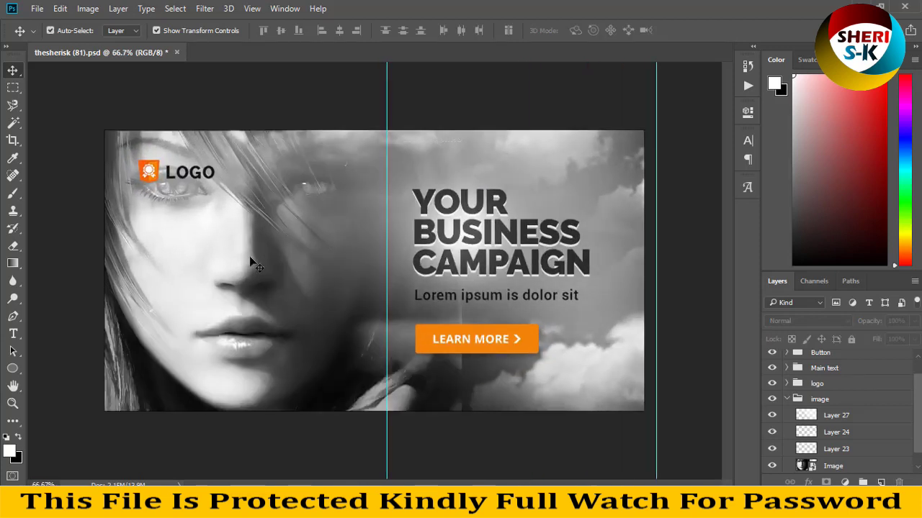
- Close the banner without saving and open thesherisk (86).psd from the banners folder
click(177, 52)
click(463, 201)
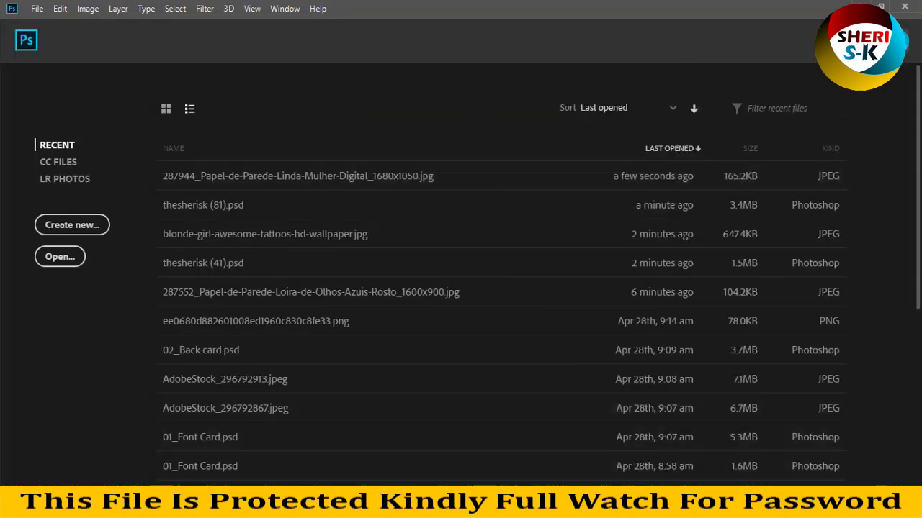
key(alt+Tab)
click(385, 285)
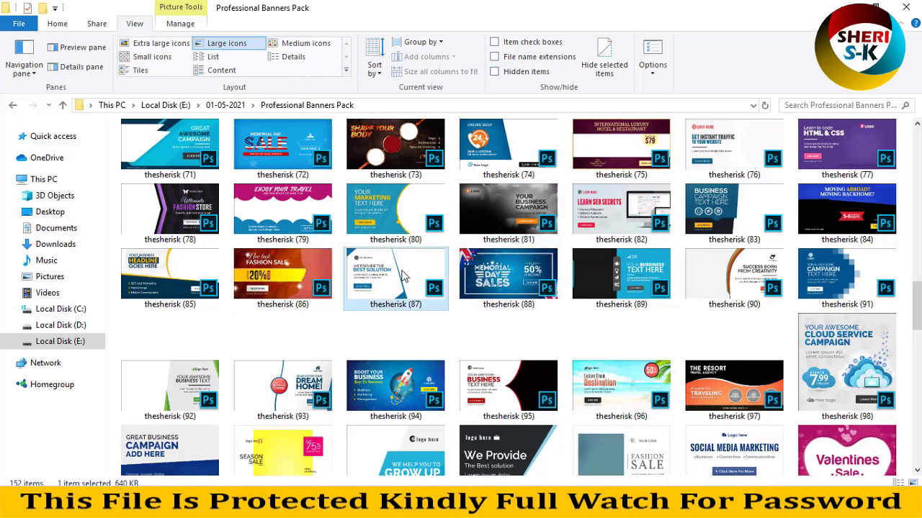
click(271, 286)
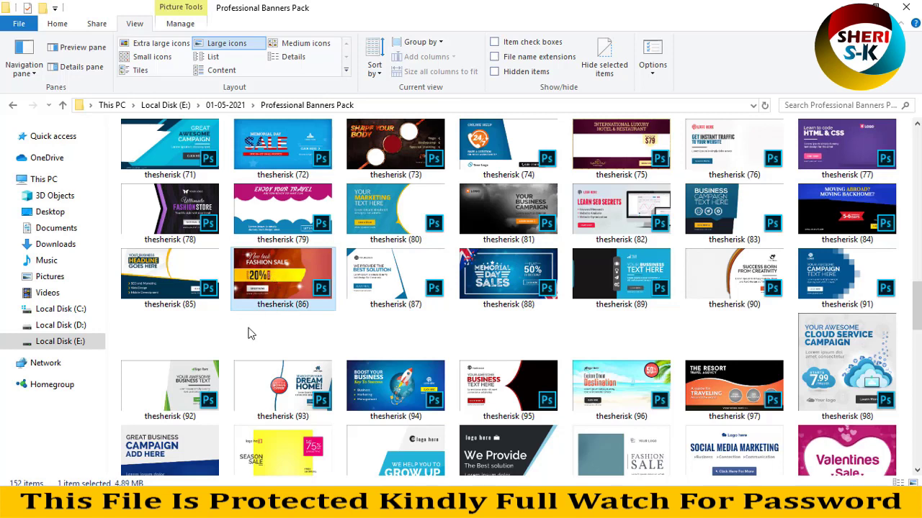
drag(251, 333, 306, 117)
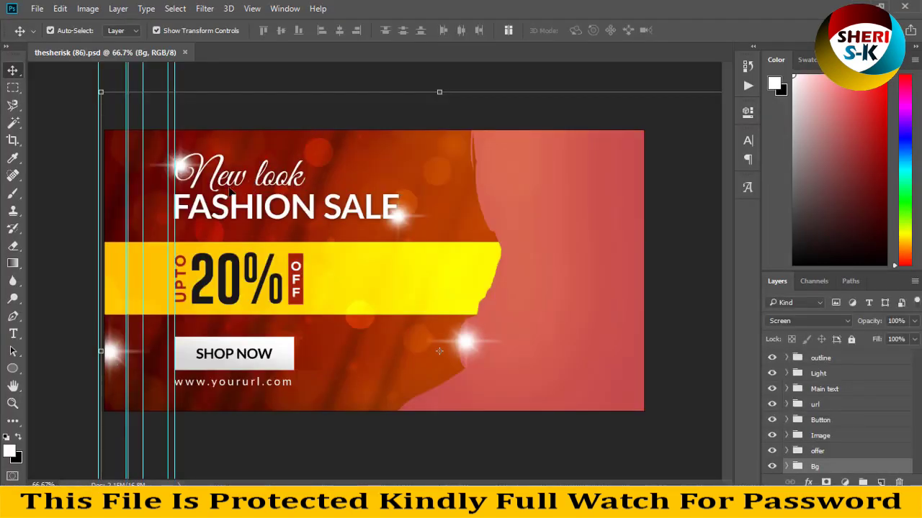
- Change the Rectangle 2 offer band fill from yellow to #14b9ab
click(436, 278)
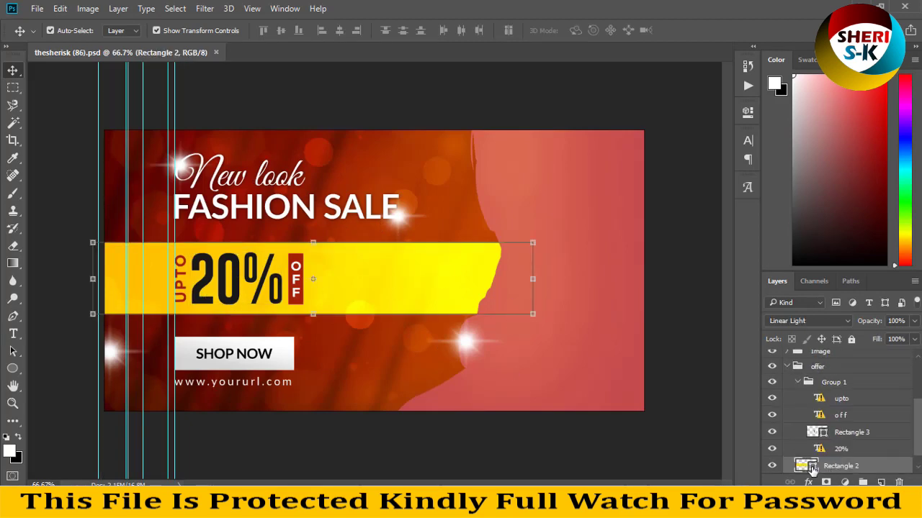
double_click(801, 466)
mouse_move(732, 229)
mouse_down()
mouse_move(727, 208)
mouse_move(732, 265)
mouse_move(740, 248)
mouse_move(729, 220)
mouse_move(716, 216)
mouse_move(720, 195)
mouse_move(733, 239)
mouse_up()
click(696, 198)
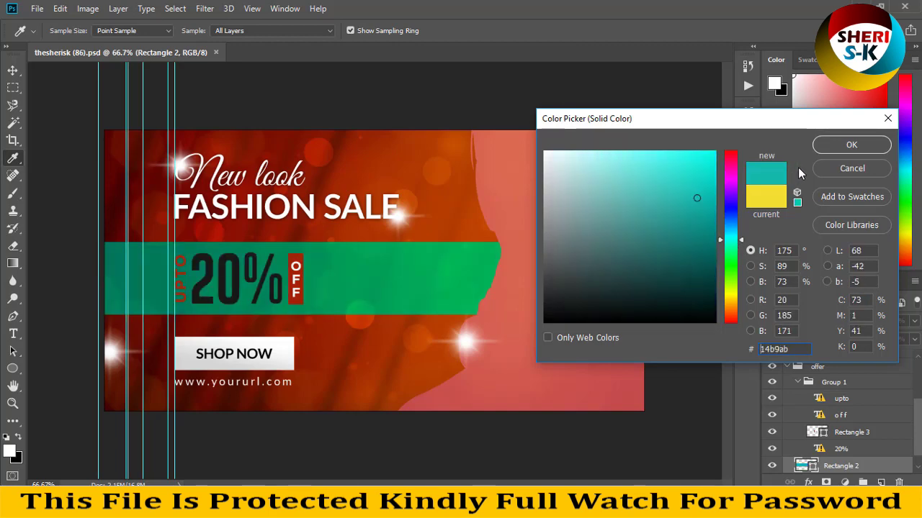
click(851, 145)
key(alt+f)
- Open the straw-hat woman photo from the hairstyle and cup in hand folder and resize it to 1000 px wide
key(Escape)
key(ctrl+o)
double_click(162, 108)
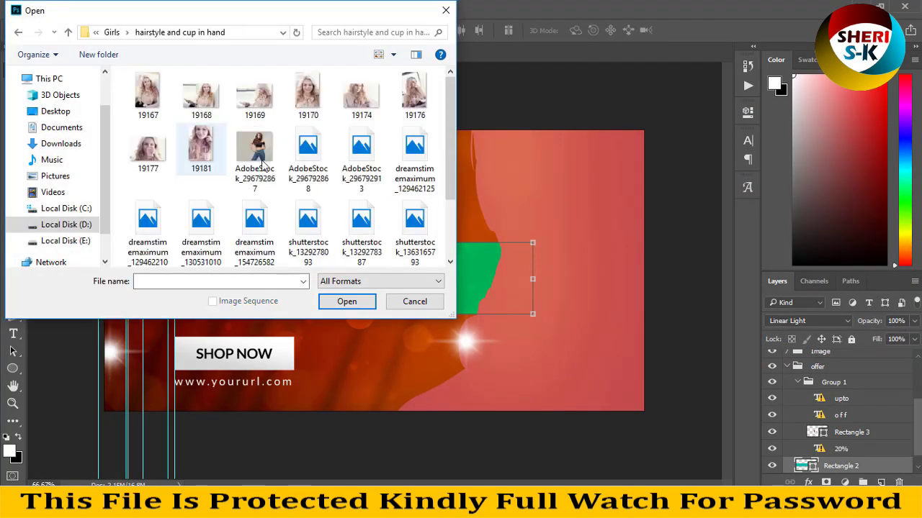
scroll(163, 115, down, 1)
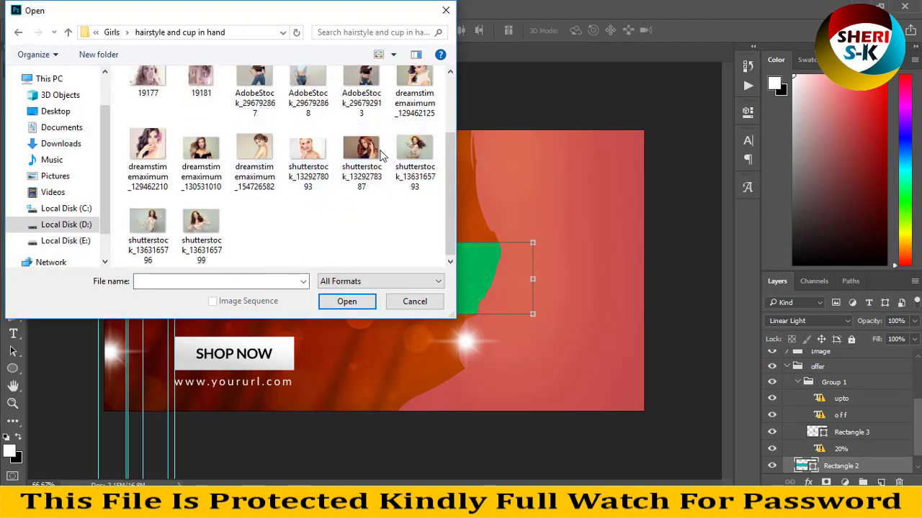
double_click(157, 229)
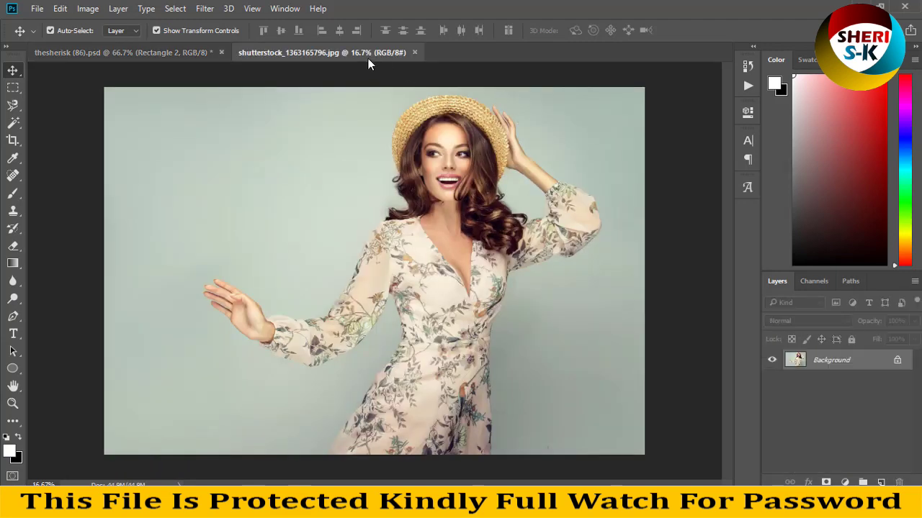
drag(368, 58, 514, 138)
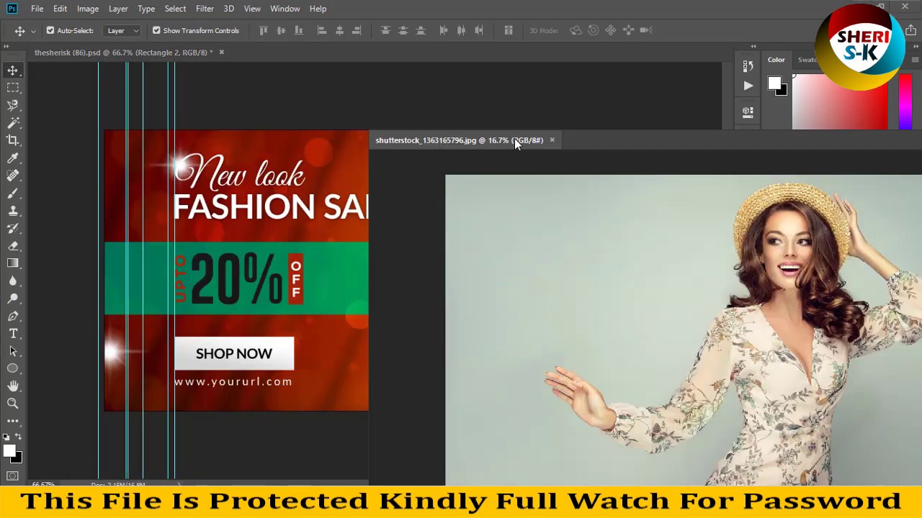
right_click(515, 141)
click(545, 162)
text(1000)
key(Return)
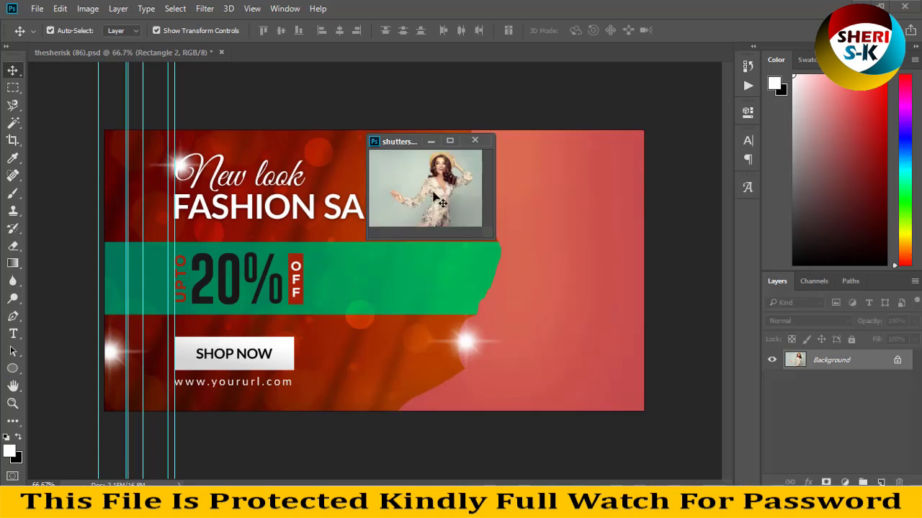
- Copy the woman photo onto the banner's right side as Layer 9
click(584, 289)
click(566, 276)
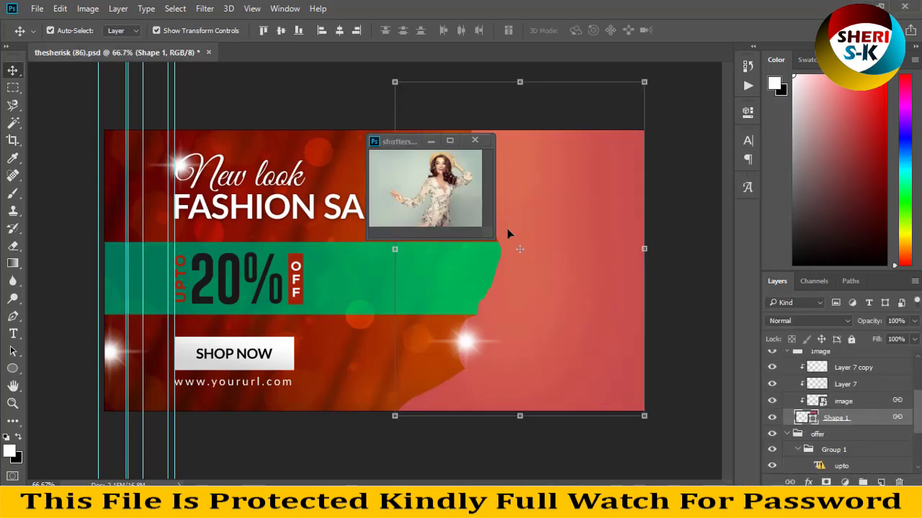
click(454, 193)
drag(465, 196, 562, 253)
drag(530, 202, 576, 240)
click(585, 297)
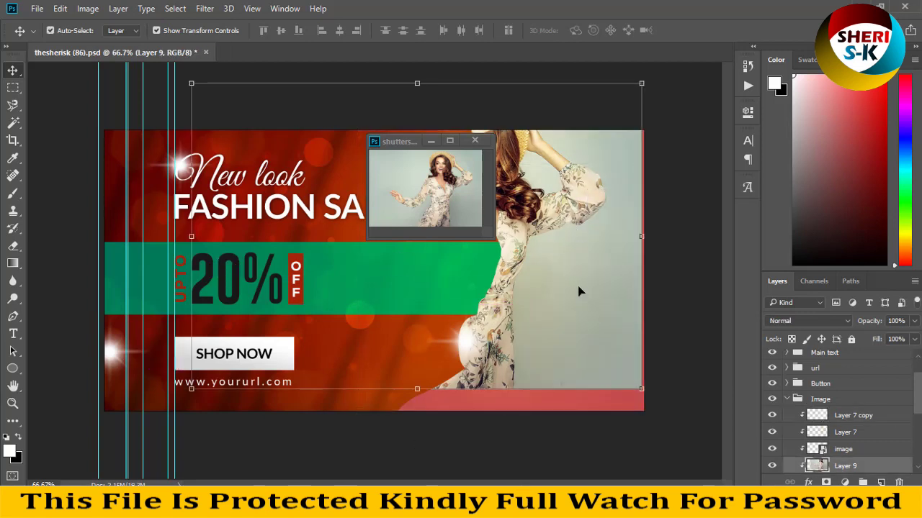
drag(547, 267, 576, 253)
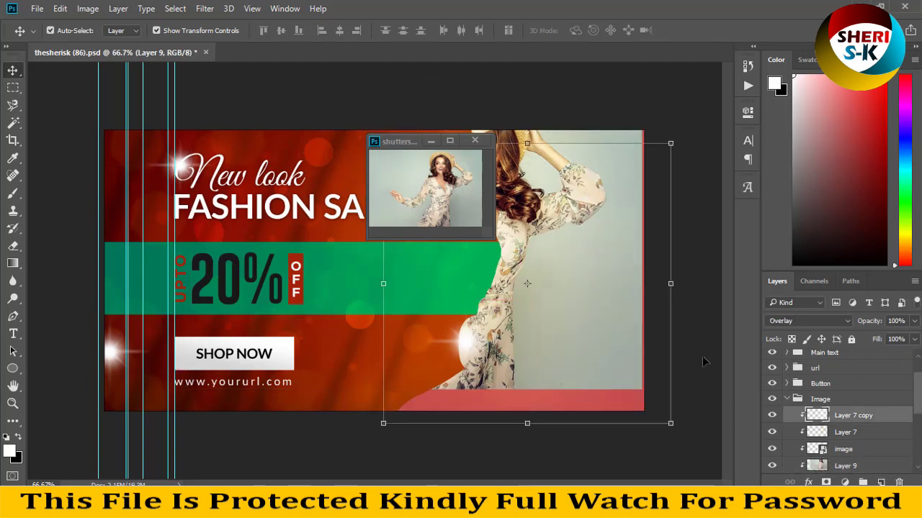
- Nudge Layer 9 so her smiling face shows, toggling the overlay layers, and close the photo window
click(841, 450)
click(837, 466)
key(Right)
key(Right)
key(Right)
key(Right)
key(Right)
key(Right)
key(Right)
key(Right)
key(Right)
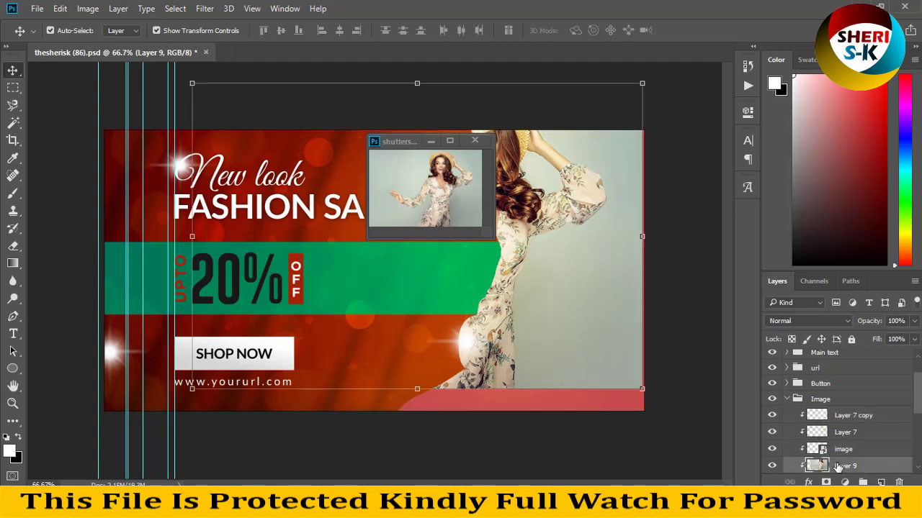
key(Down)
key(Down)
key(Down)
key(Down)
key(Down)
key(Down)
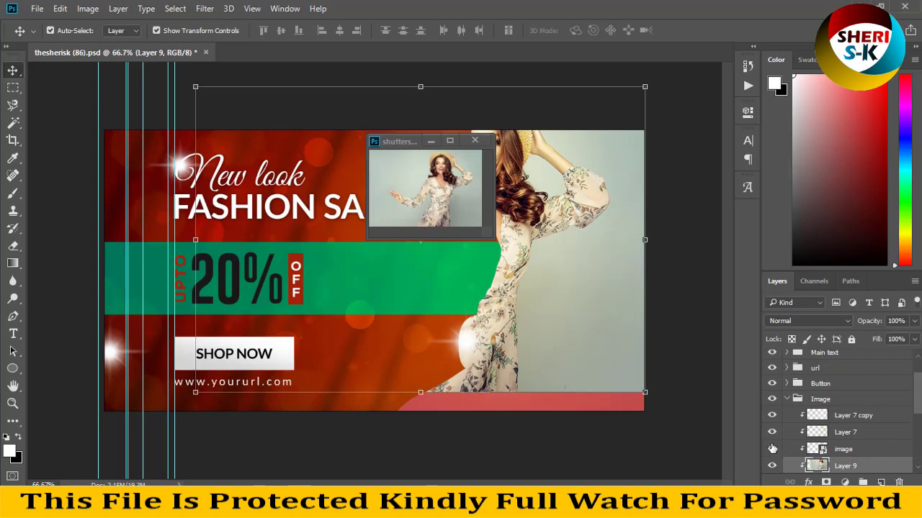
click(862, 422)
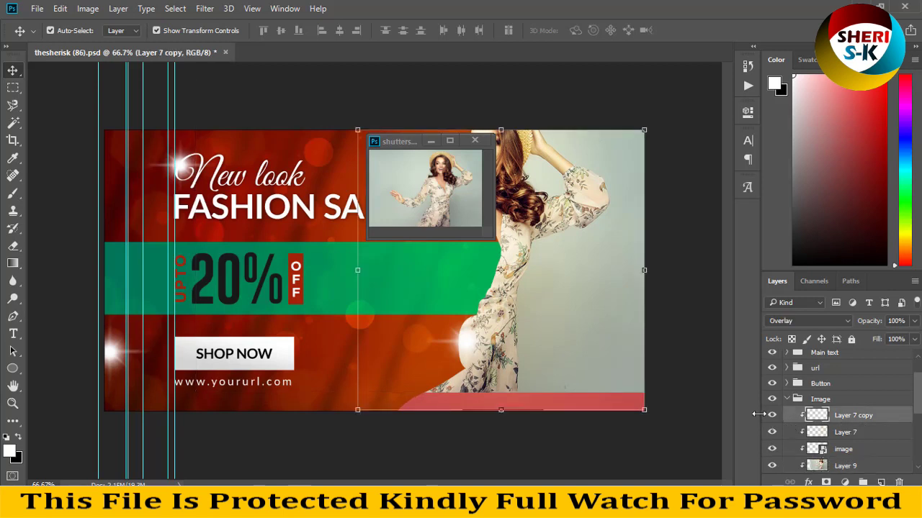
drag(771, 419, 772, 435)
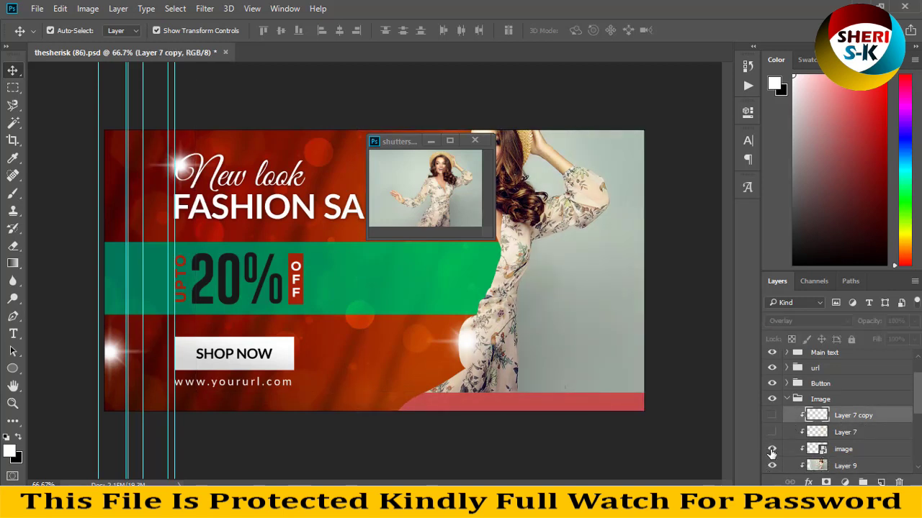
mouse_move(590, 317)
mouse_down()
mouse_move(552, 284)
mouse_move(612, 319)
mouse_move(569, 322)
mouse_move(580, 321)
mouse_up()
drag(772, 415, 772, 432)
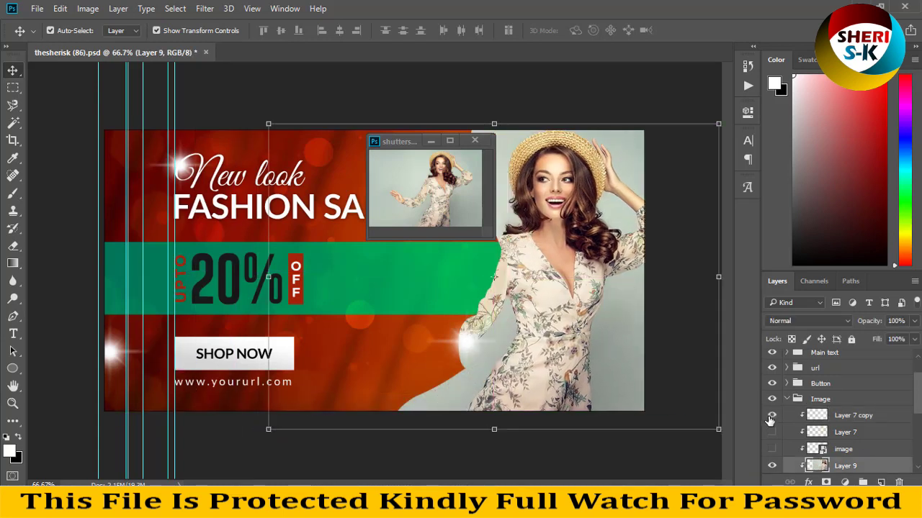
click(473, 141)
click(463, 201)
click(454, 279)
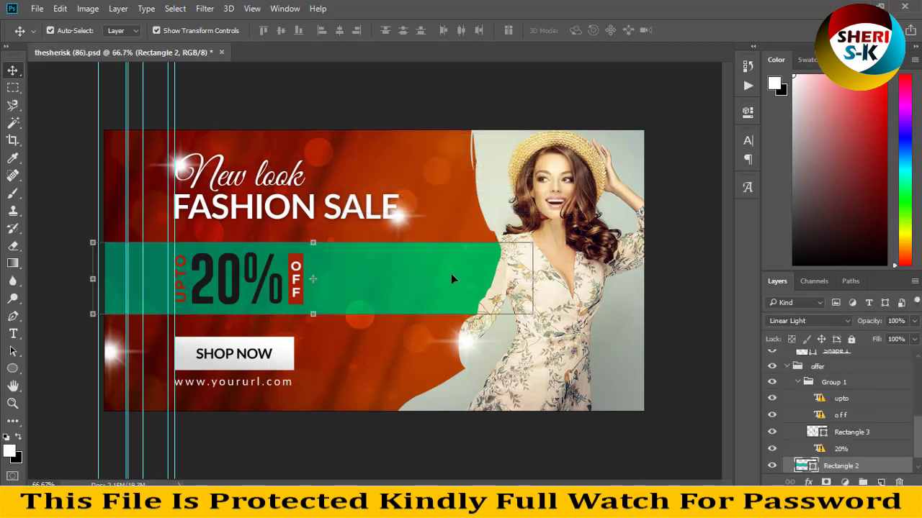
double_click(811, 470)
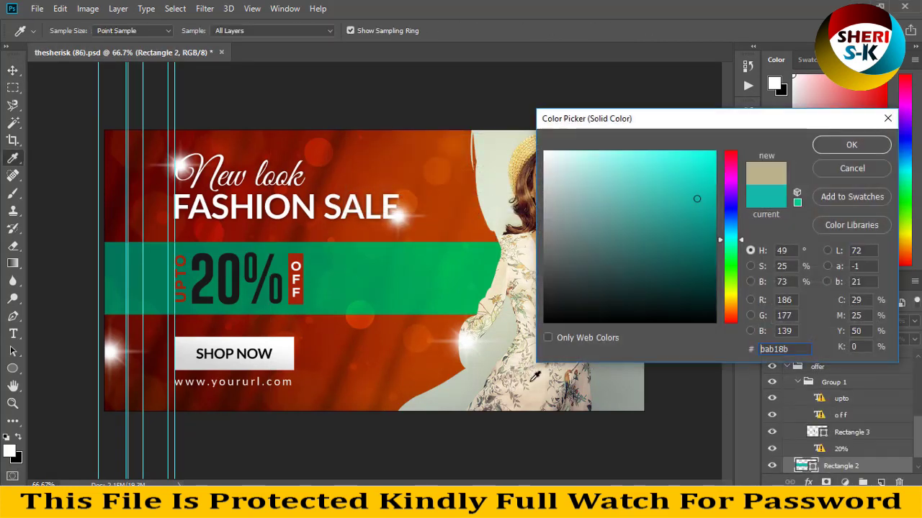
click(525, 349)
drag(496, 298, 501, 295)
click(513, 282)
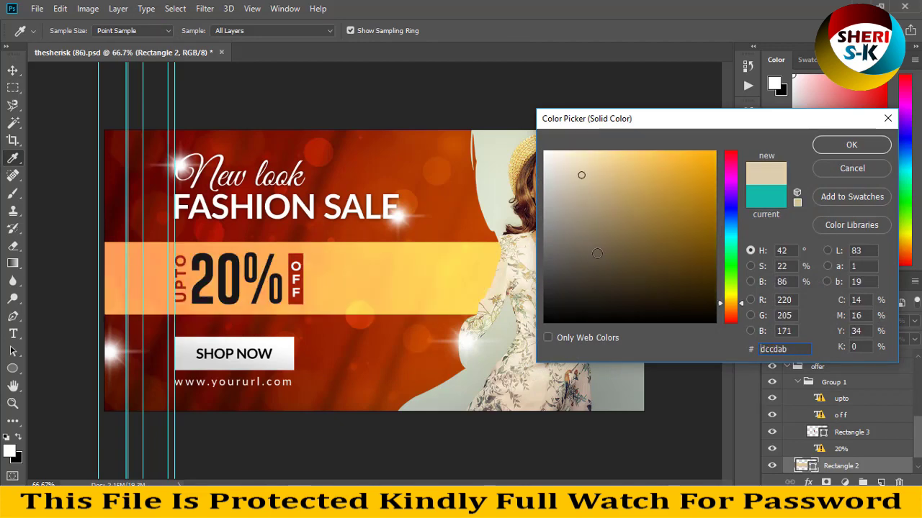
click(851, 146)
key(v)
click(428, 180)
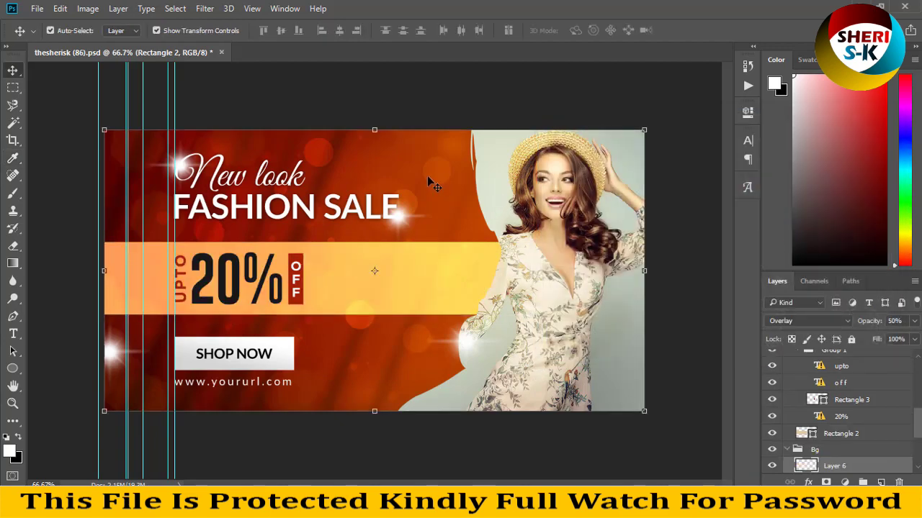
scroll(811, 472, down, 1)
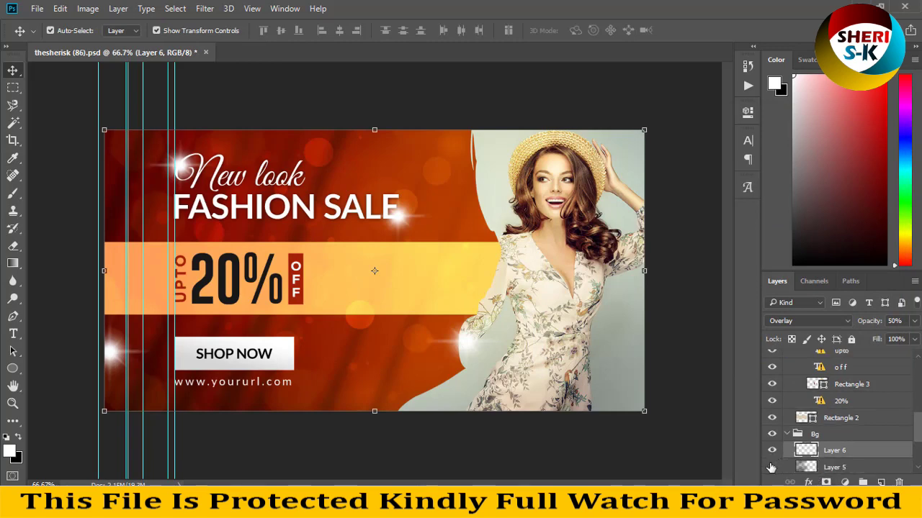
scroll(800, 462, down, 3)
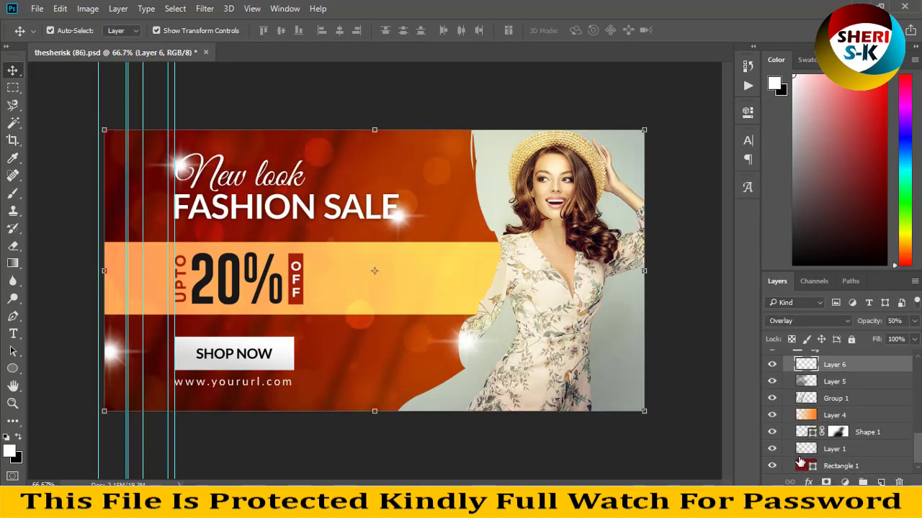
click(811, 467)
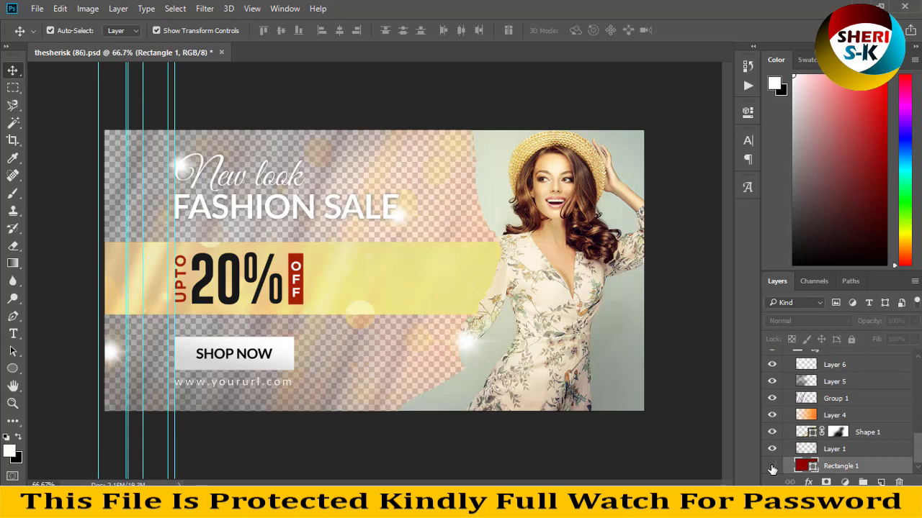
double_click(811, 467)
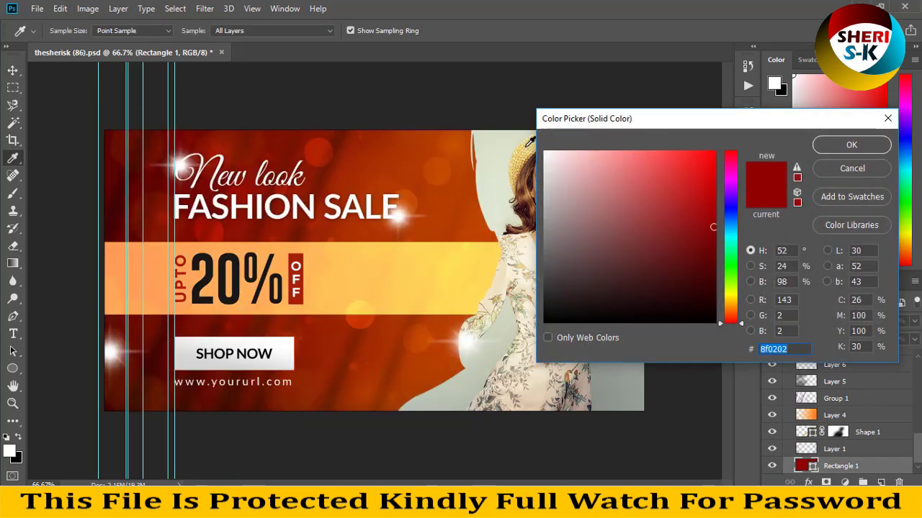
text(f9f1be)
drag(631, 115, 785, 128)
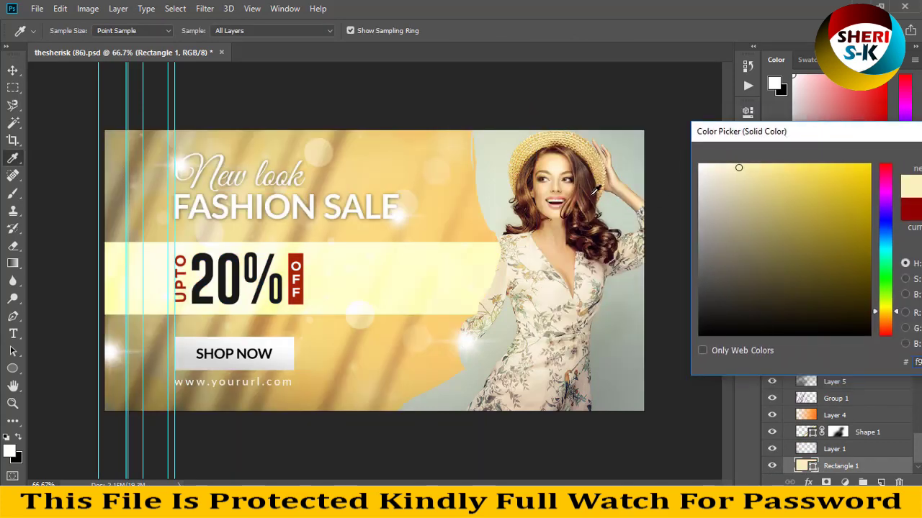
click(592, 180)
drag(623, 268, 569, 367)
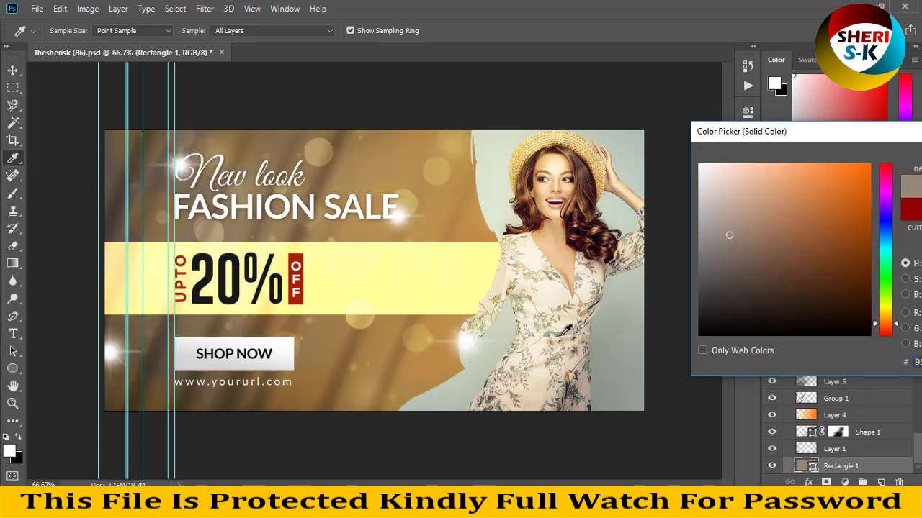
click(567, 330)
drag(745, 130, 519, 139)
click(769, 190)
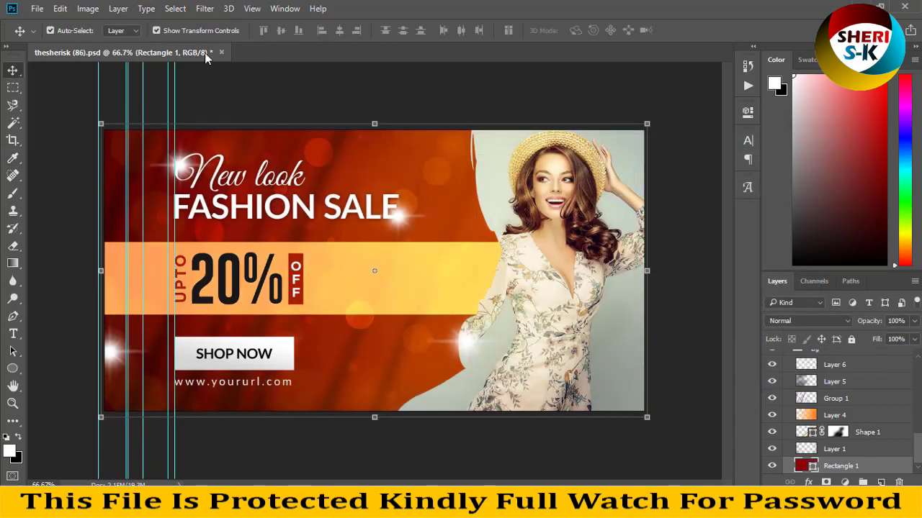
click(221, 53)
- Discard the fashion banner's changes and drag thesherisk (141).psd from File Explorer into Photoshop
click(465, 199)
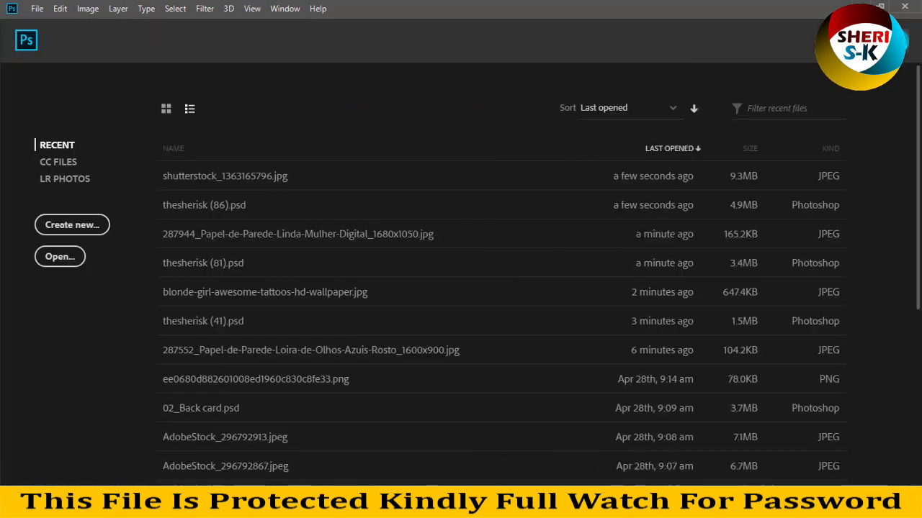
key(alt+Tab)
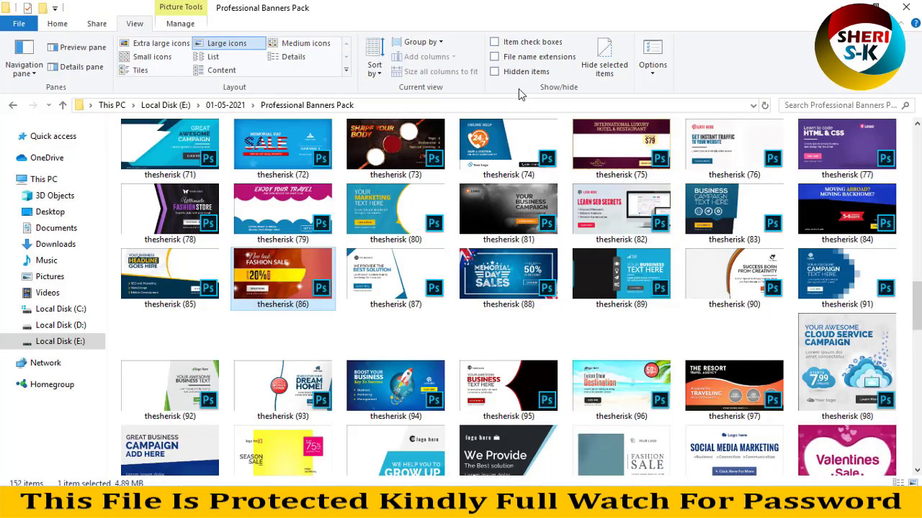
click(585, 284)
scroll(568, 259, down, 5)
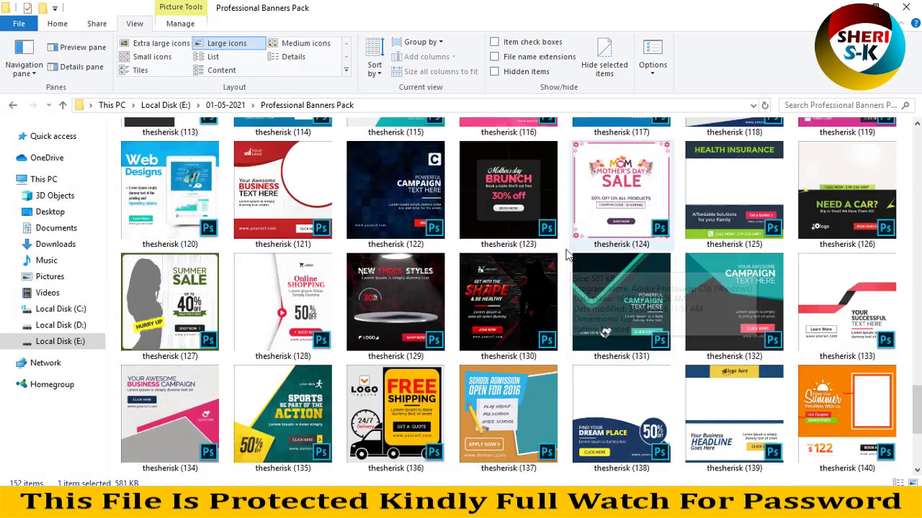
scroll(566, 255, down, 3)
click(288, 392)
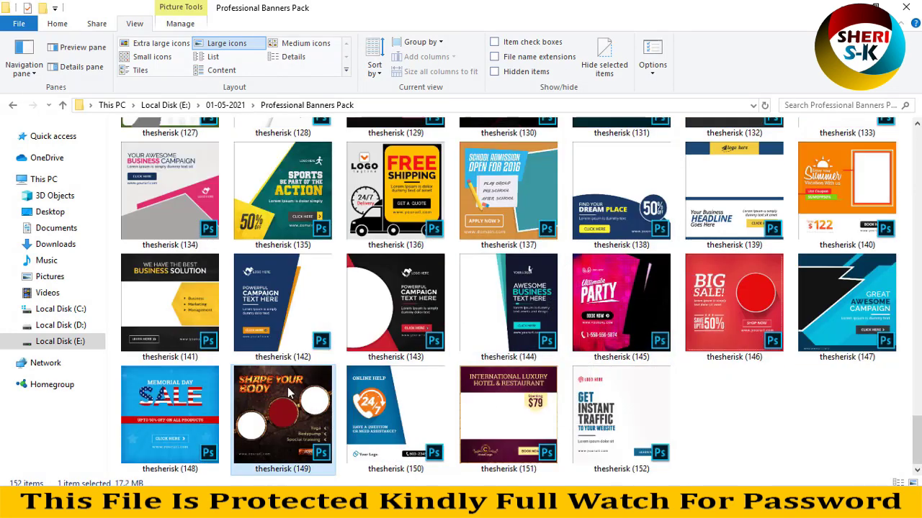
click(177, 333)
drag(173, 301, 412, 111)
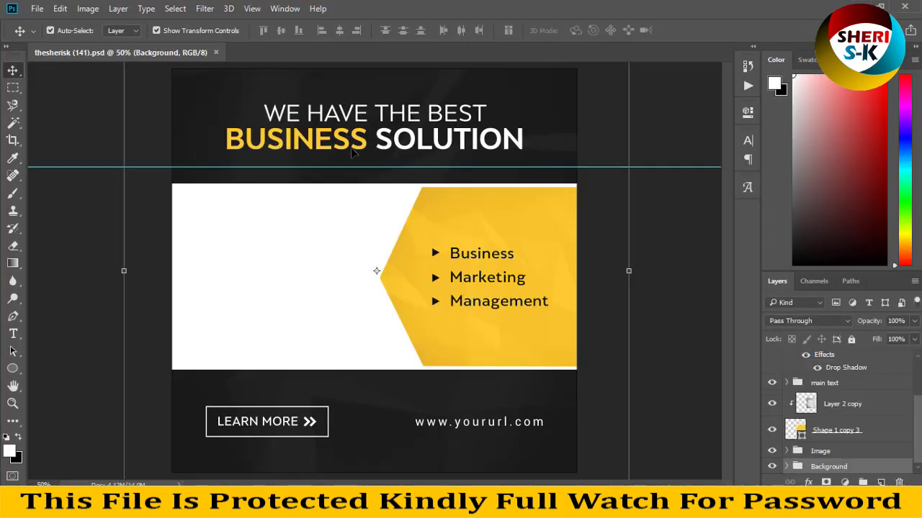
- Replace the headline line BUSINESS SOLUTION with GRAPHICS FILES, accepting the font substitution
click(13, 334)
click(375, 128)
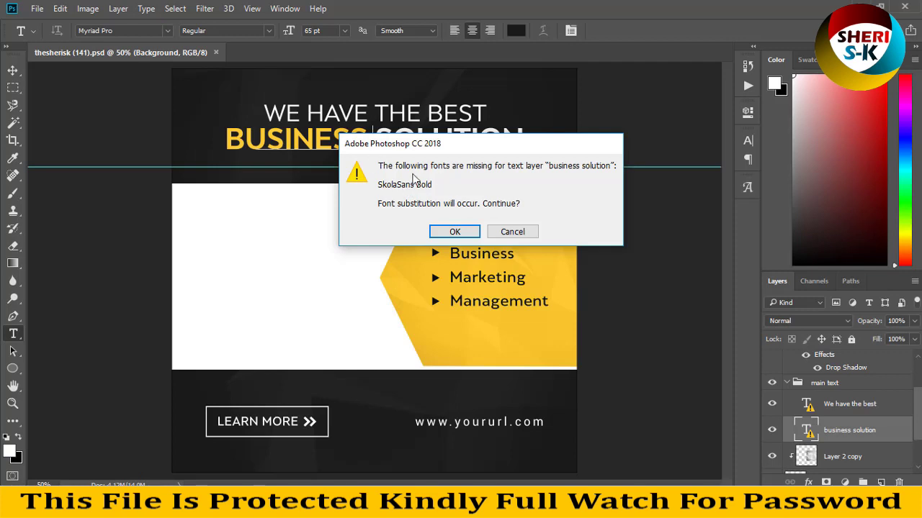
click(453, 232)
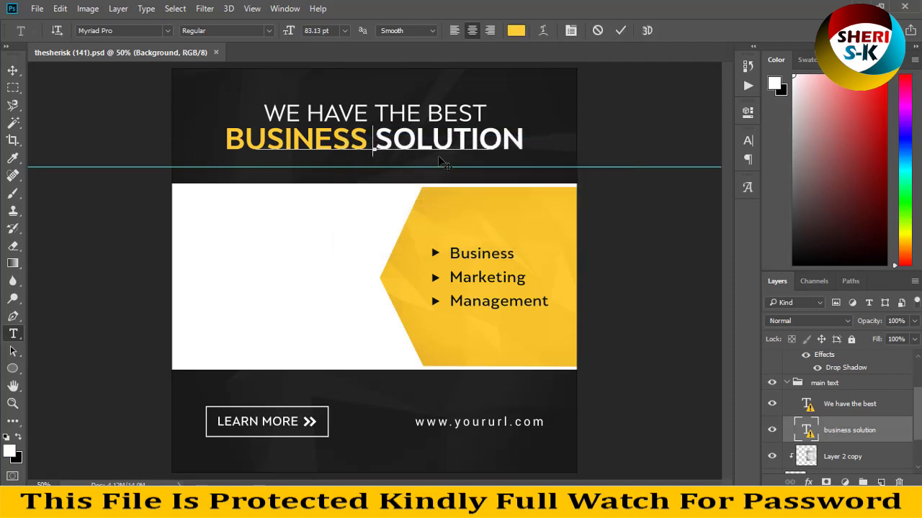
drag(494, 140, 177, 96)
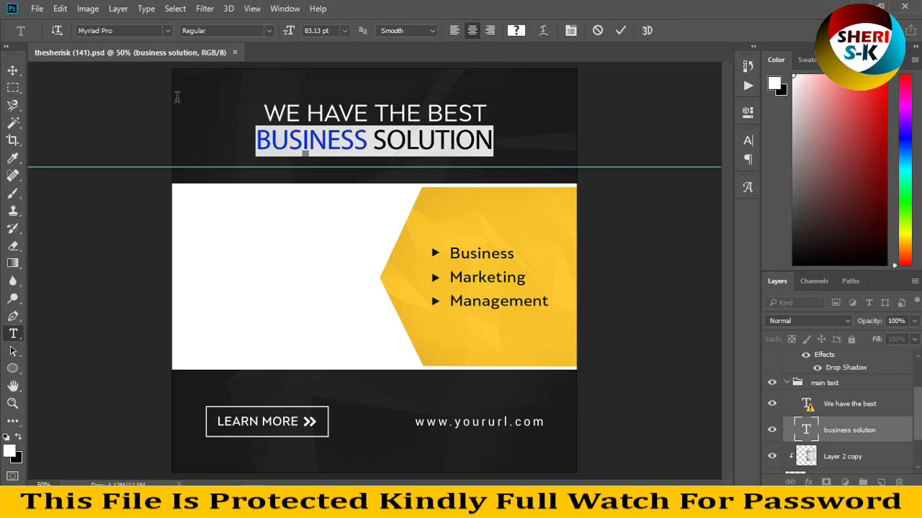
text(GRA)
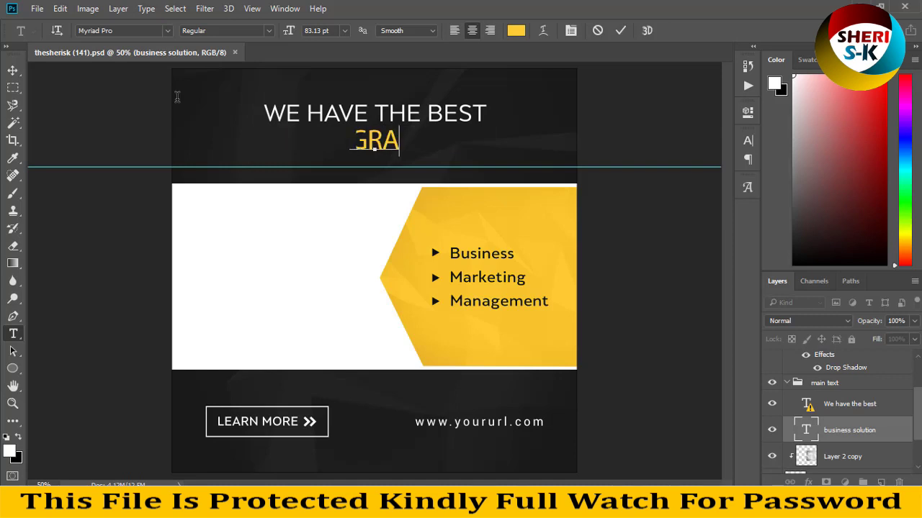
text(PHICS FILES)
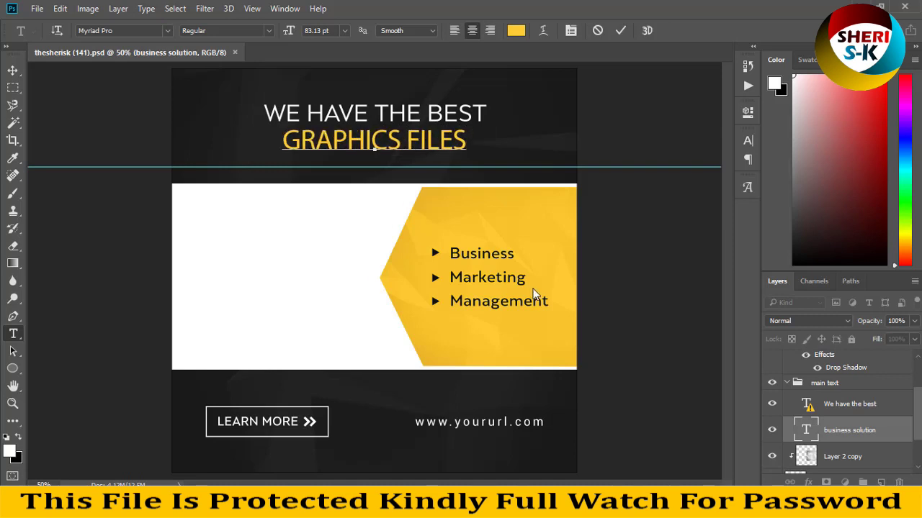
key(ctrl+Return)
- Try 1a1811, gold and blue on the yellow arrow shape, then cancel to keep yellow
key(m)
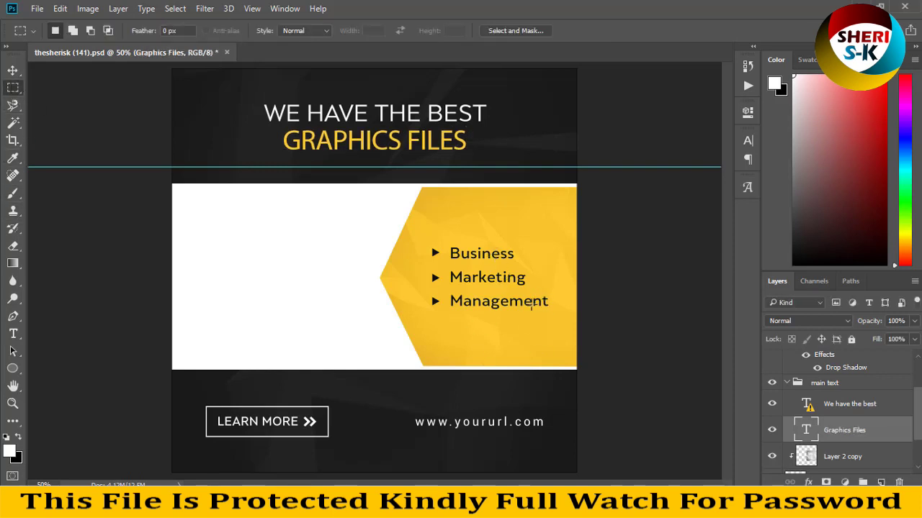
click(12, 71)
click(512, 217)
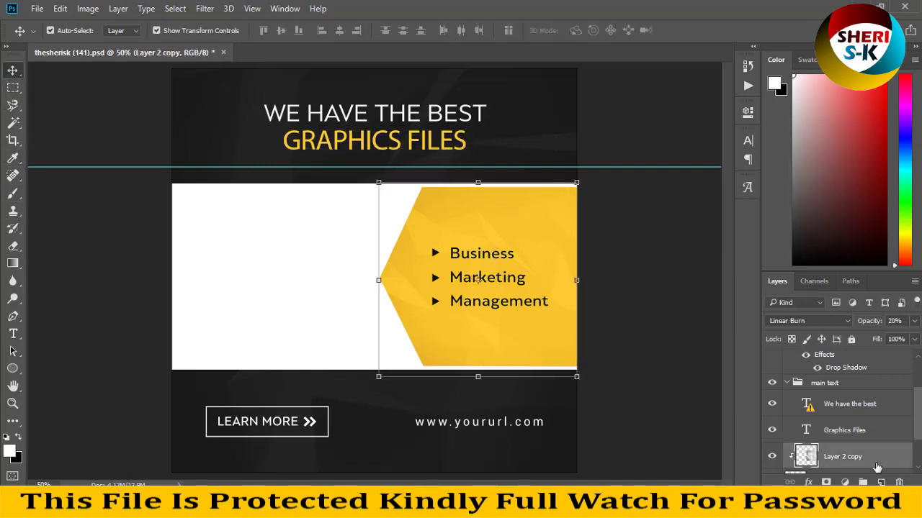
scroll(835, 452, down, 2)
click(790, 439)
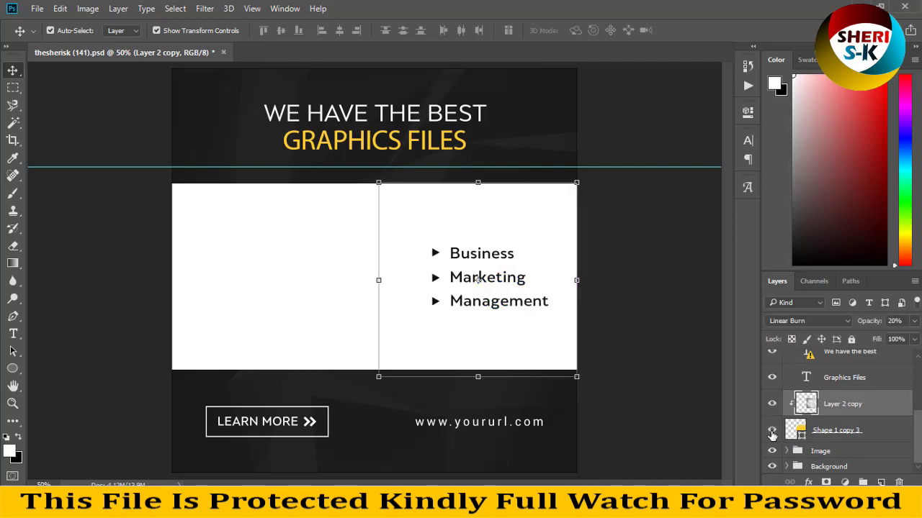
double_click(800, 436)
text(1a1811)
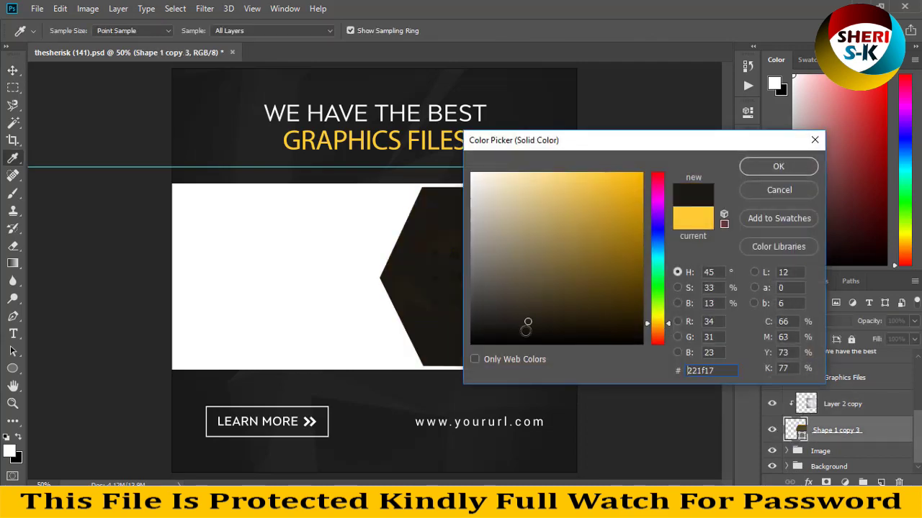
drag(676, 144, 846, 137)
mouse_move(764, 185)
mouse_down()
mouse_move(784, 199)
mouse_move(642, 162)
mouse_up()
click(790, 211)
click(828, 232)
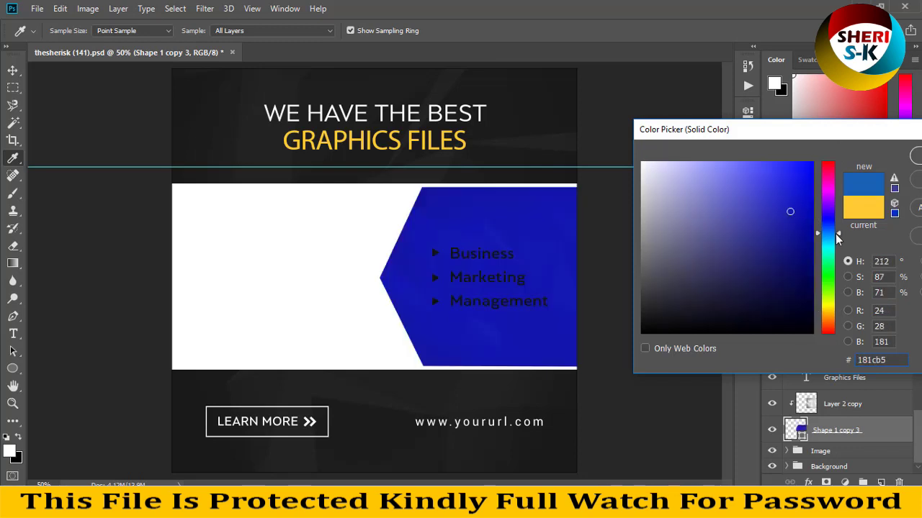
key(Escape)
- Try a deep red on the dark rectangle, cancel it, and close the banner without saving
key(v)
click(335, 231)
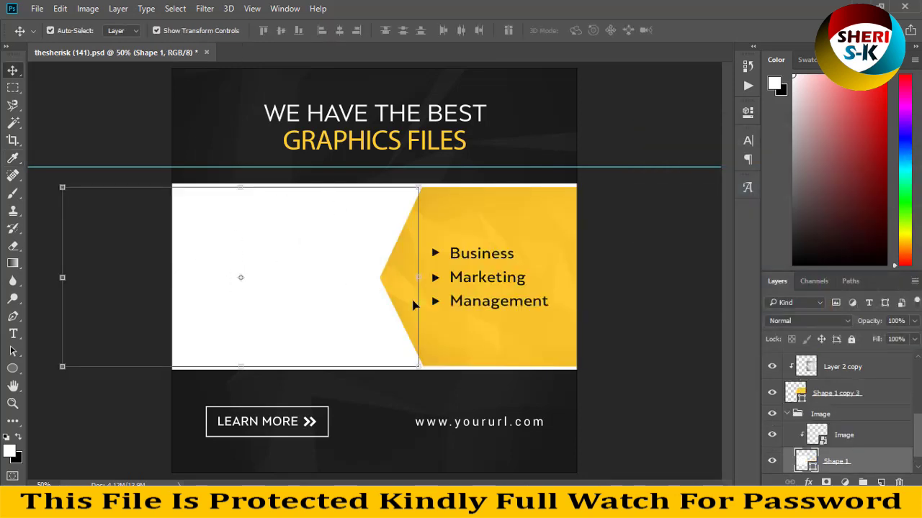
click(407, 437)
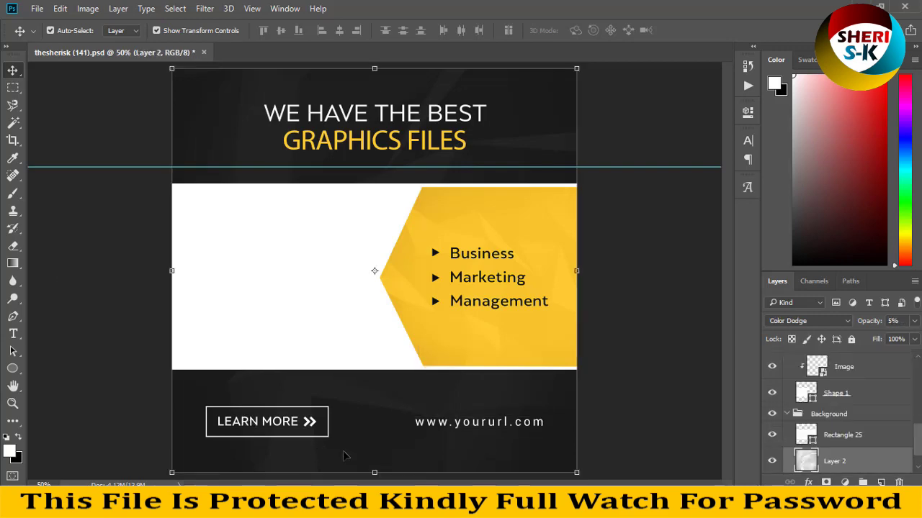
scroll(799, 454, down, 1)
click(772, 463)
click(772, 462)
double_click(811, 464)
click(401, 218)
drag(487, 87, 780, 172)
mouse_move(738, 321)
mouse_down()
mouse_move(739, 283)
mouse_move(746, 306)
mouse_up()
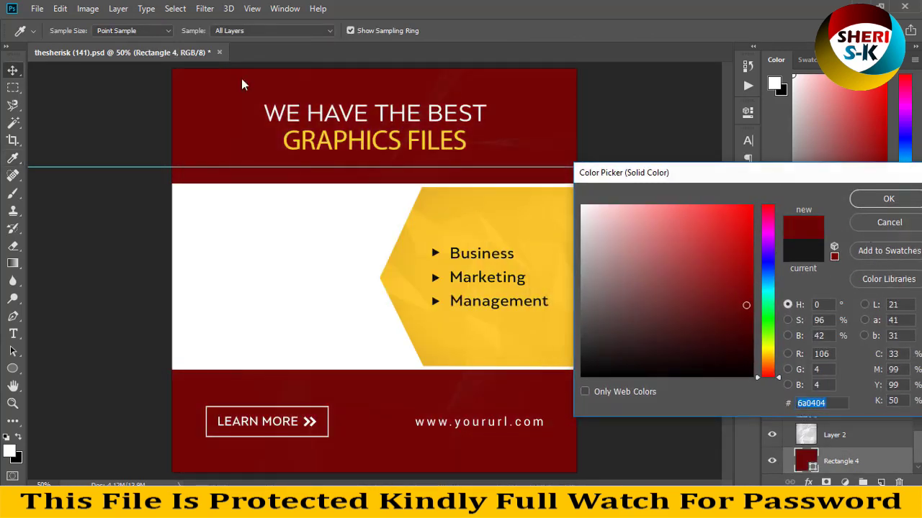
click(890, 222)
click(220, 52)
click(463, 201)
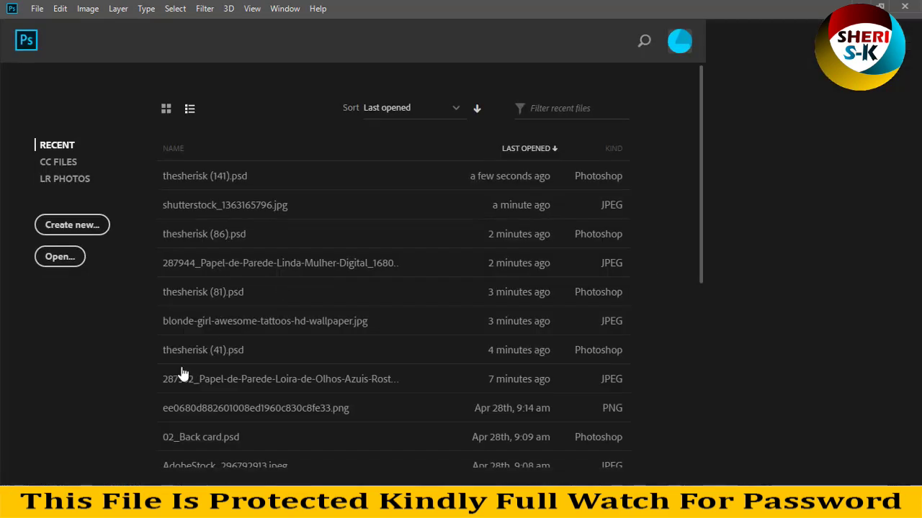
- Drag the thesherisk (149).psd fitness banner from File Explorer into Photoshop
key(alt+Tab)
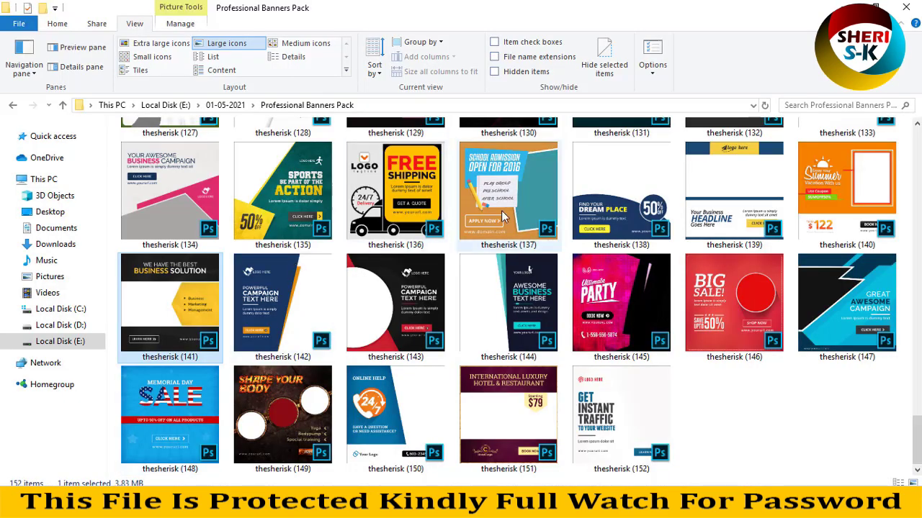
mouse_move(321, 432)
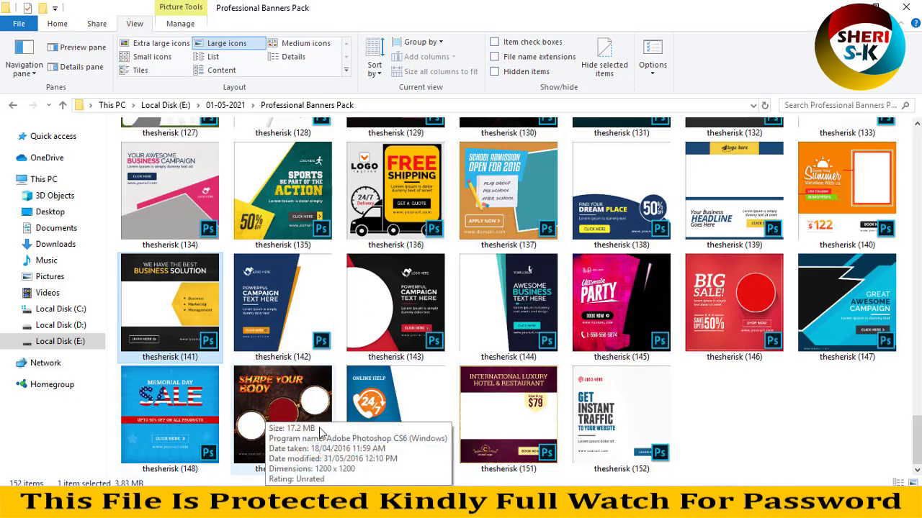
click(314, 468)
drag(275, 437, 232, 99)
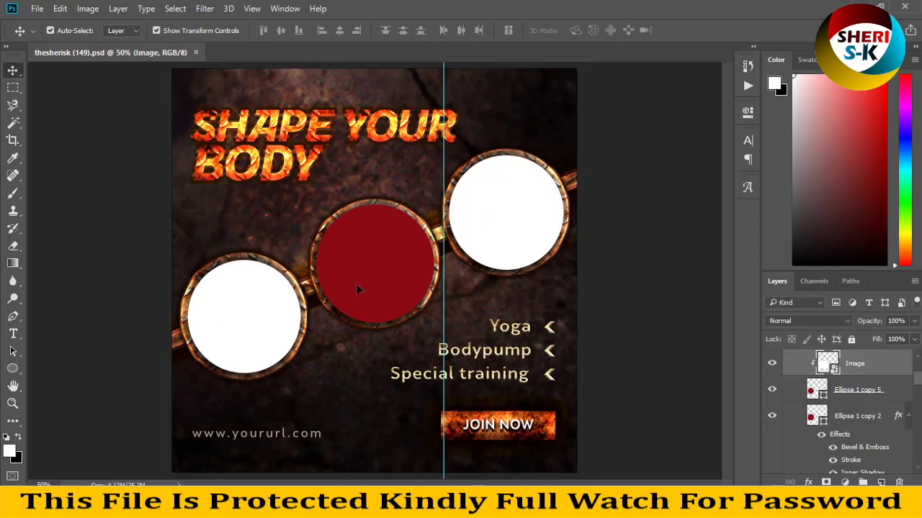
- Select the Image placeholder layer inside the right-hand white circle
click(521, 210)
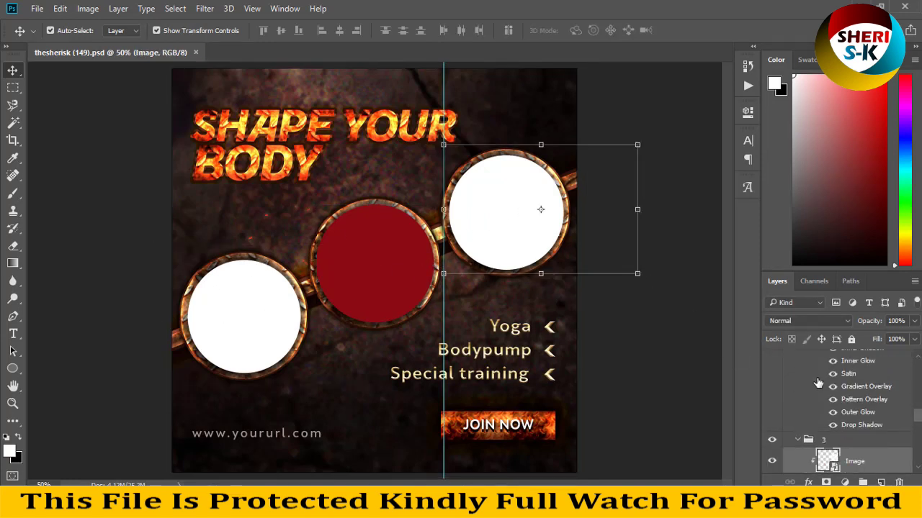
scroll(837, 468, down, 2)
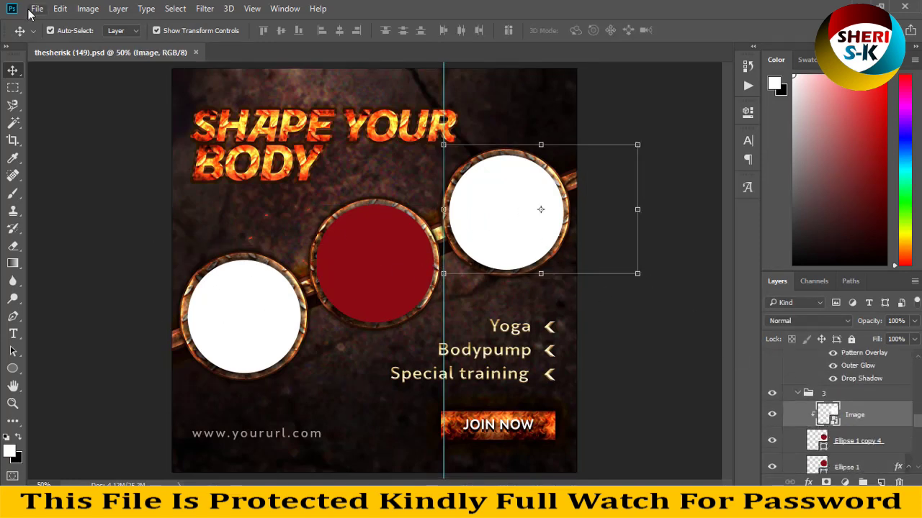